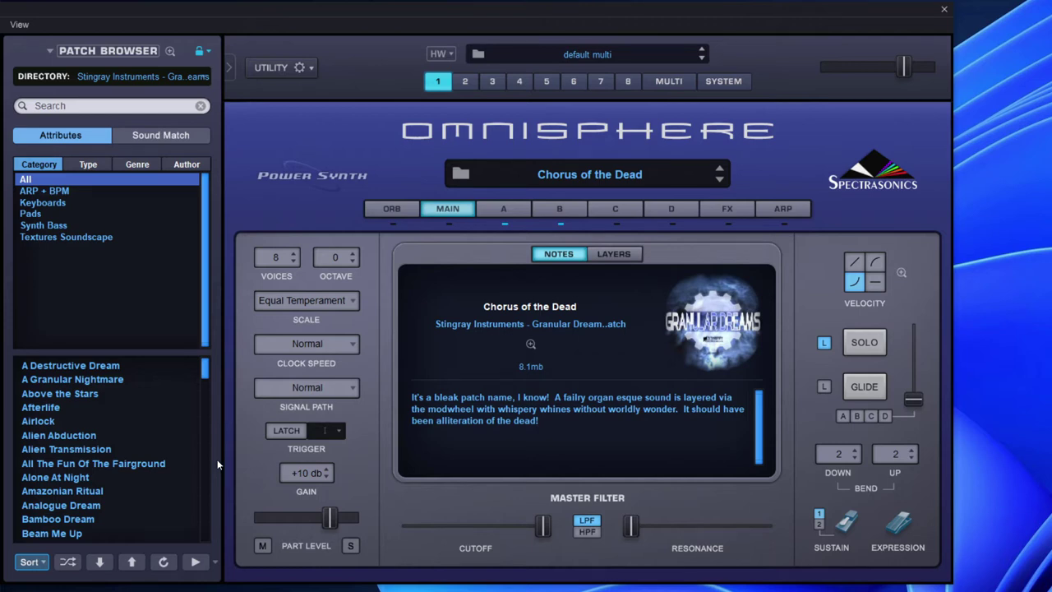
# - Load A Destructive Dream and drop its Gain from +4 db to 0 db
pyautogui.click(107, 368)
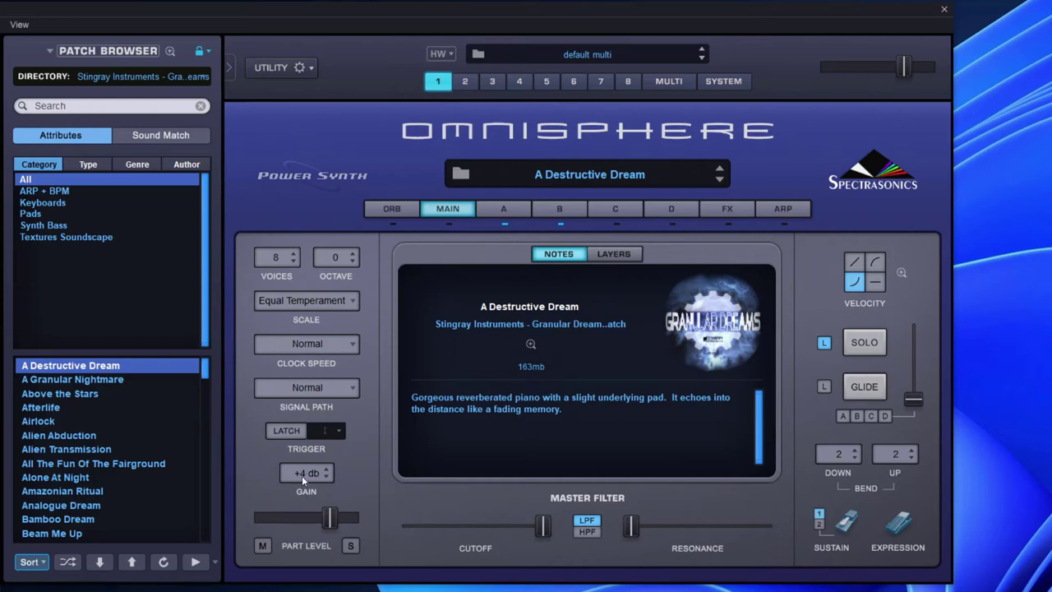
pyautogui.click(301, 475)
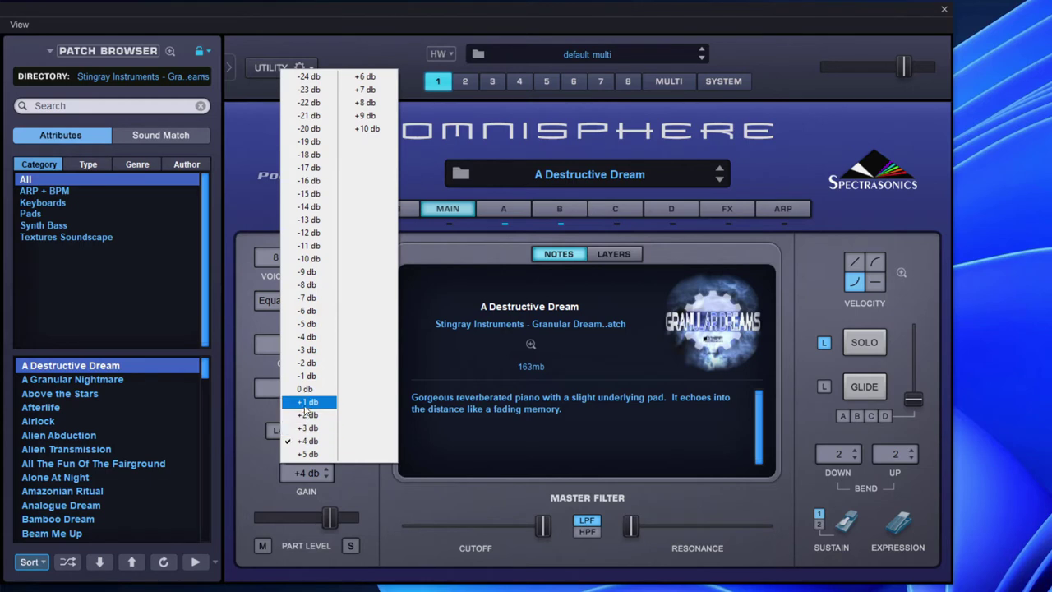
pyautogui.click(305, 390)
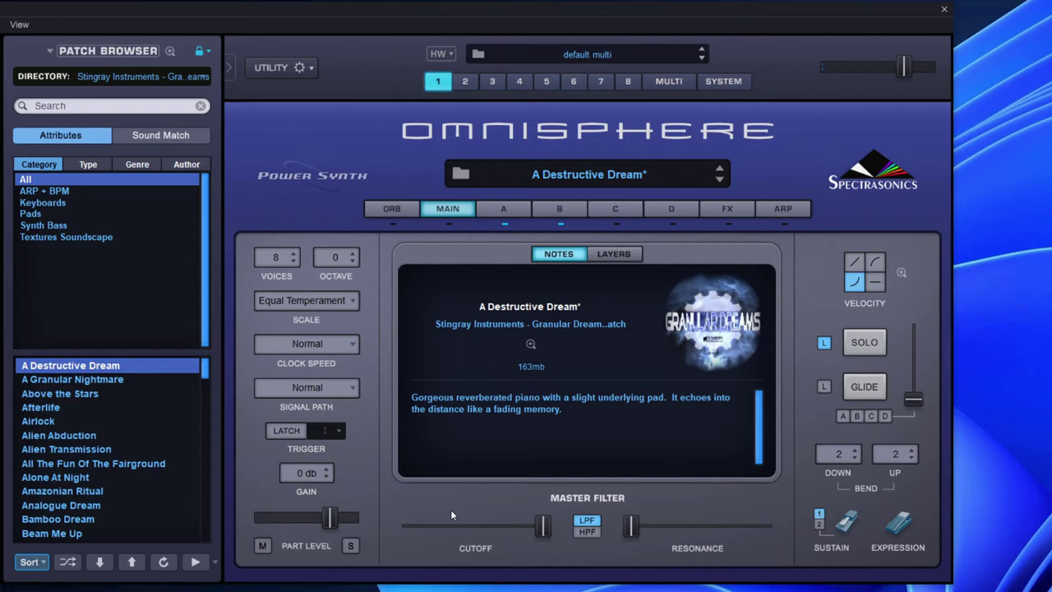
# - Load Alien Abduction and trim its Gain from +10 db to +4 db
pyautogui.click(96, 438)
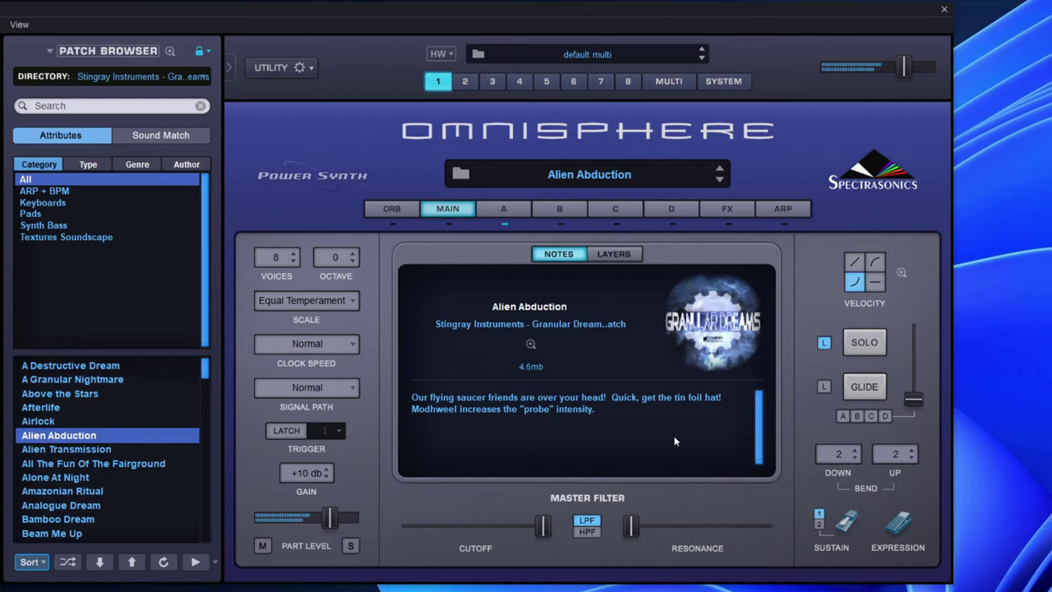
pyautogui.click(305, 473)
pyautogui.click(317, 440)
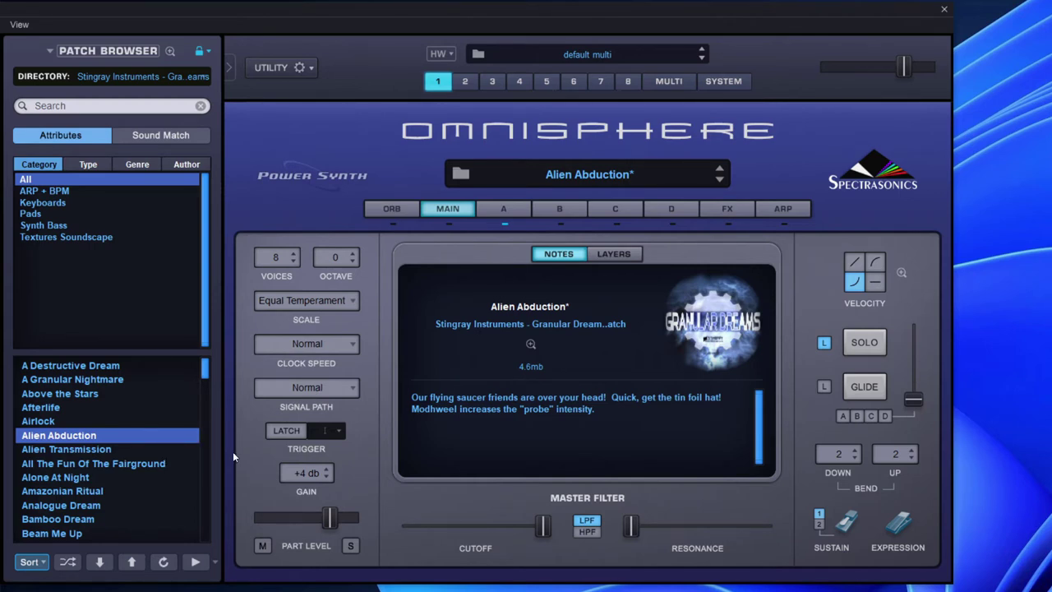
pyautogui.scroll(-4, 165, 469)
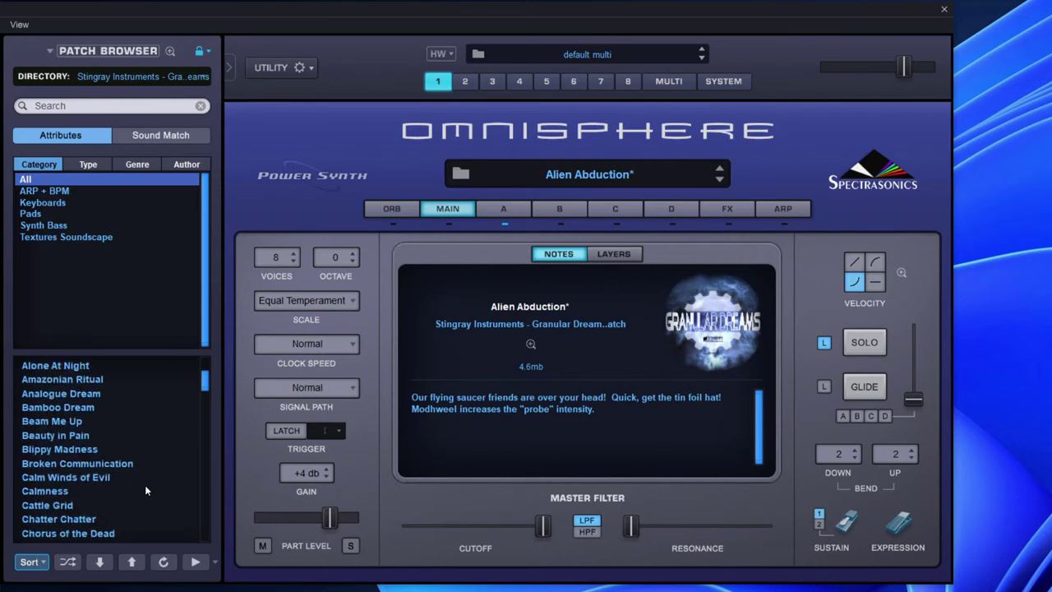
# - Audition Bamboo Dream, then load Beam Me Up from the Granular Dreams list
pyautogui.click(99, 405)
pyautogui.click(96, 396)
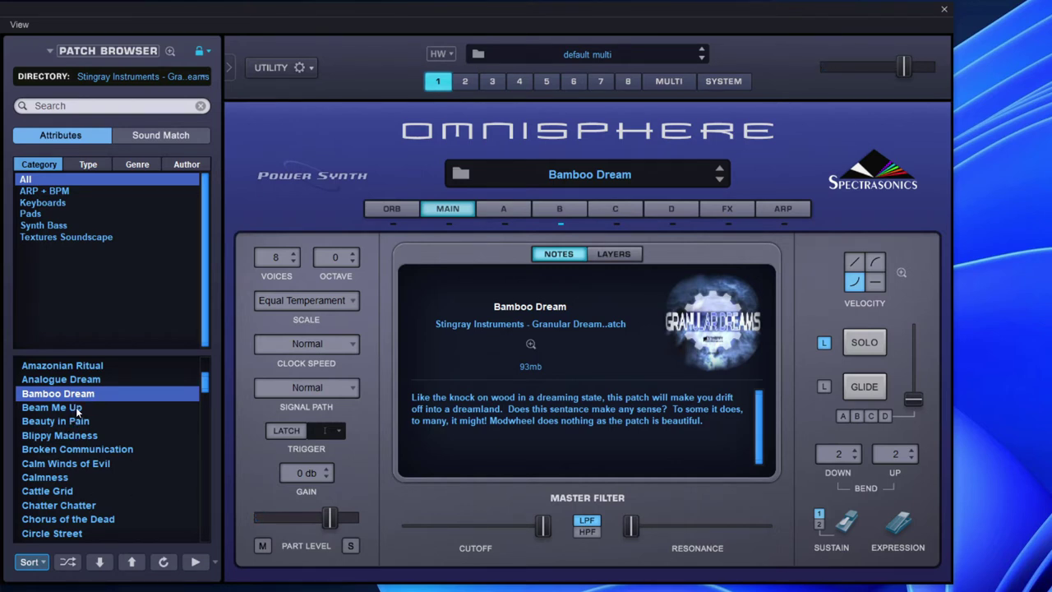
pyautogui.click(76, 407)
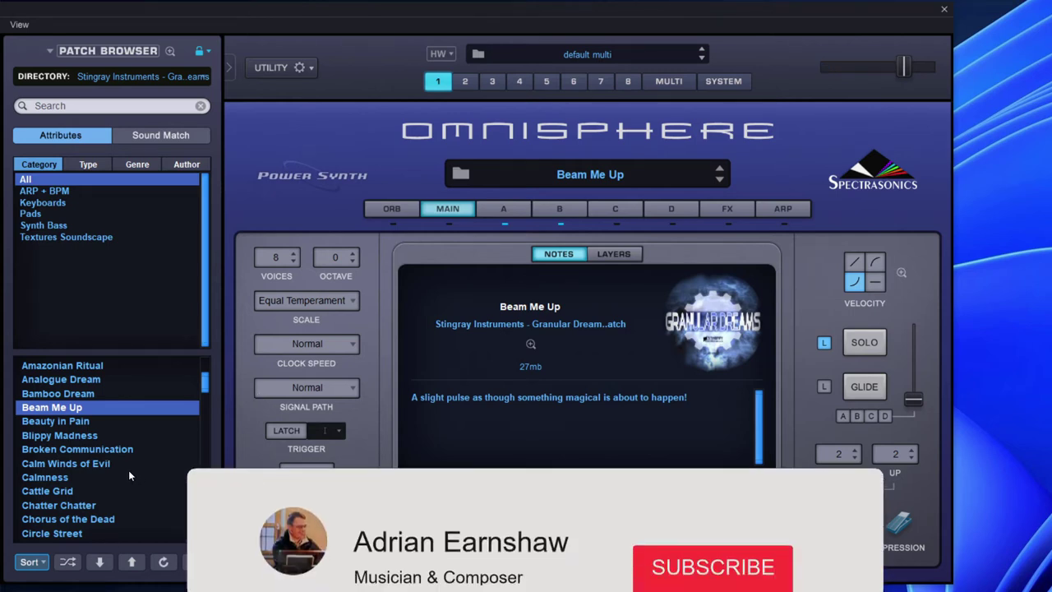
pyautogui.scroll(-4, 129, 470)
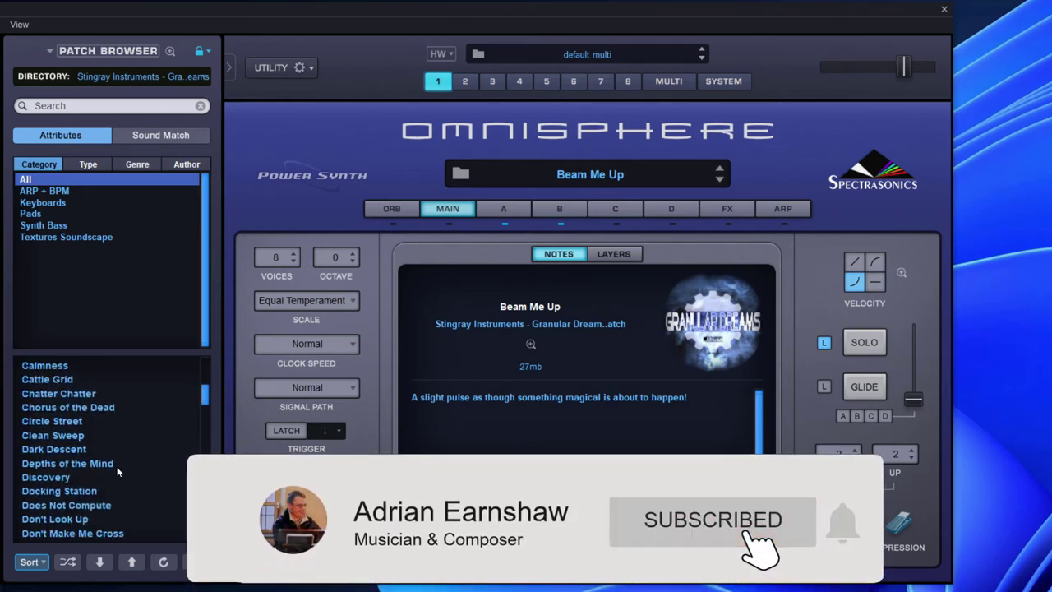
# - Load Depths of the Mind and lower its Gain from +8 db to +2 db
pyautogui.click(99, 464)
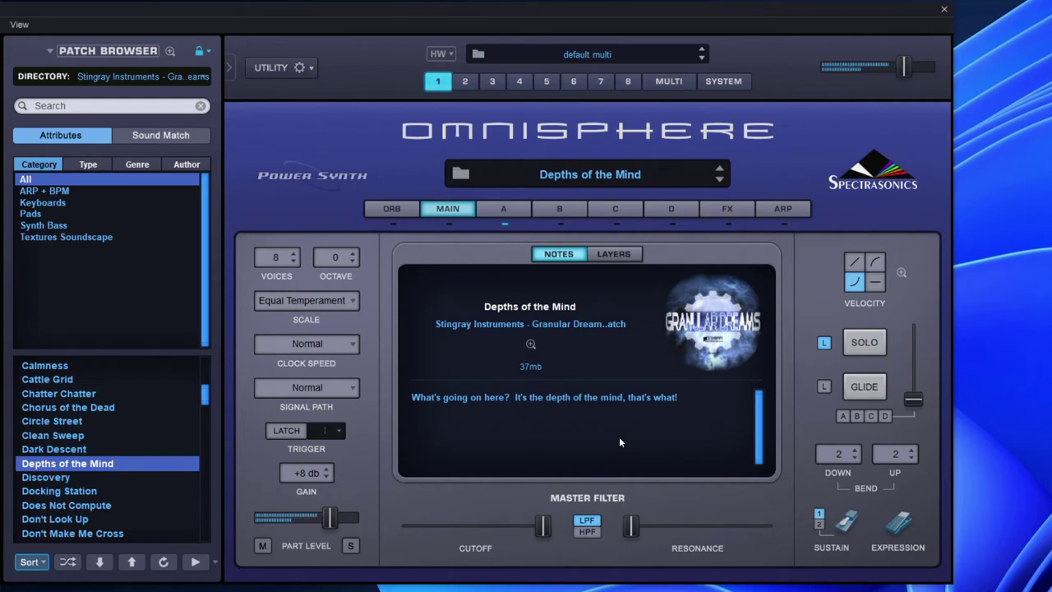
pyautogui.click(300, 472)
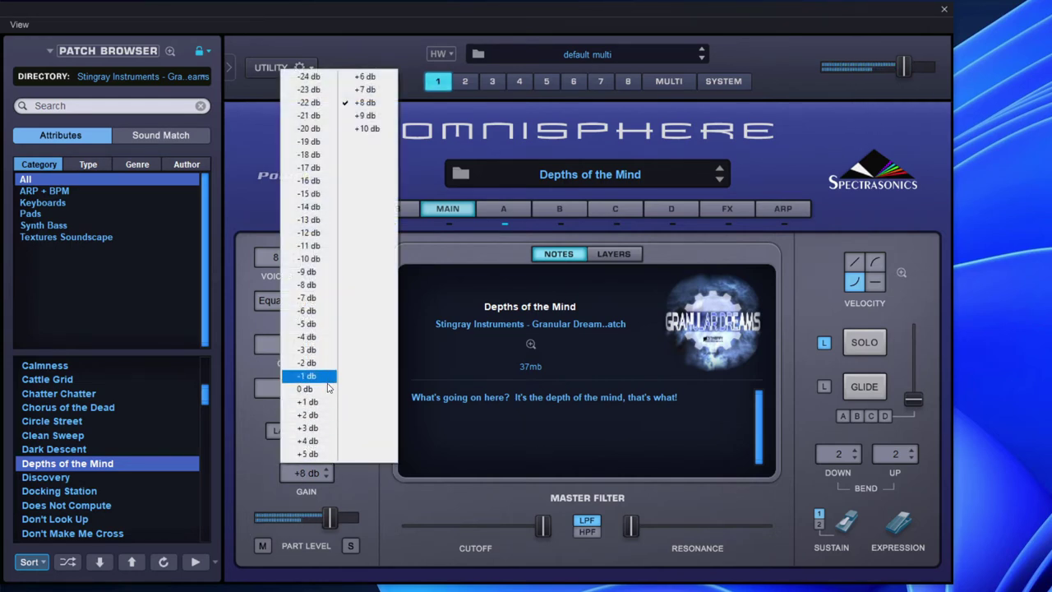
pyautogui.click(316, 416)
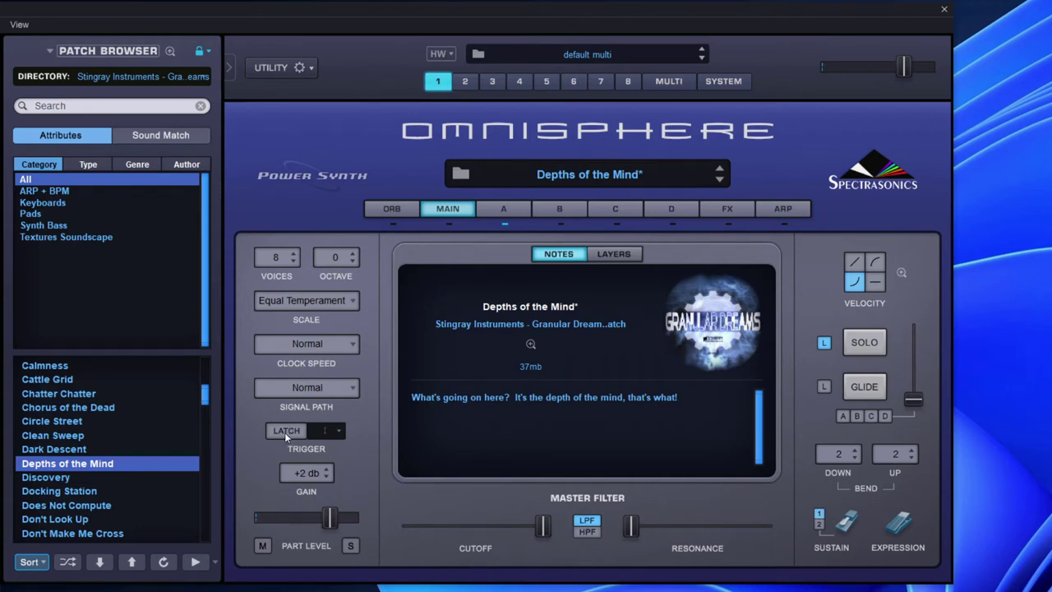
# - Glance at layer A's granular zoom, then load Discovery and return to the MAIN page
pyautogui.click(496, 215)
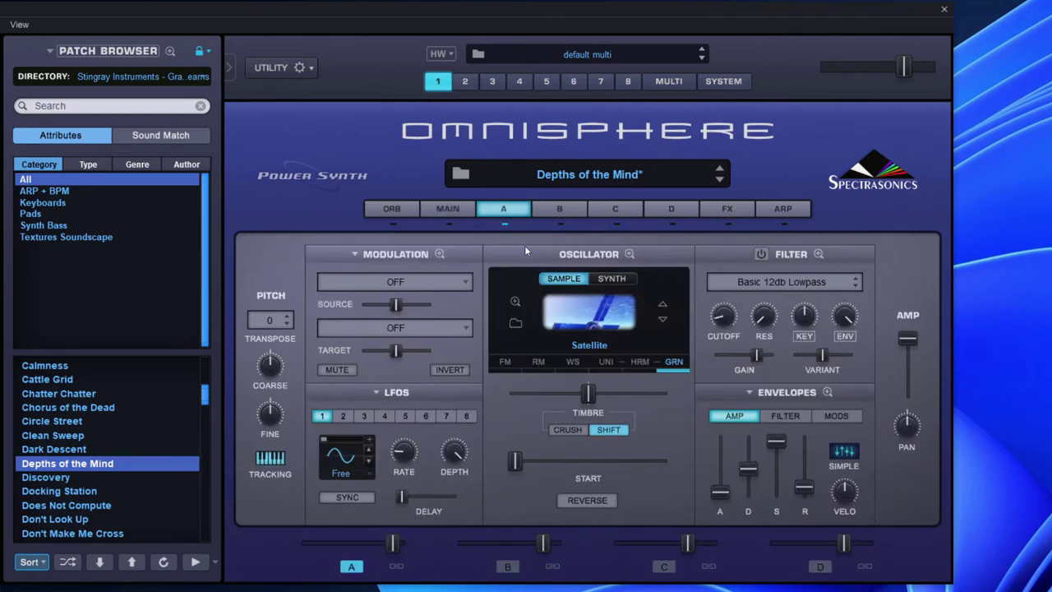
pyautogui.click(675, 362)
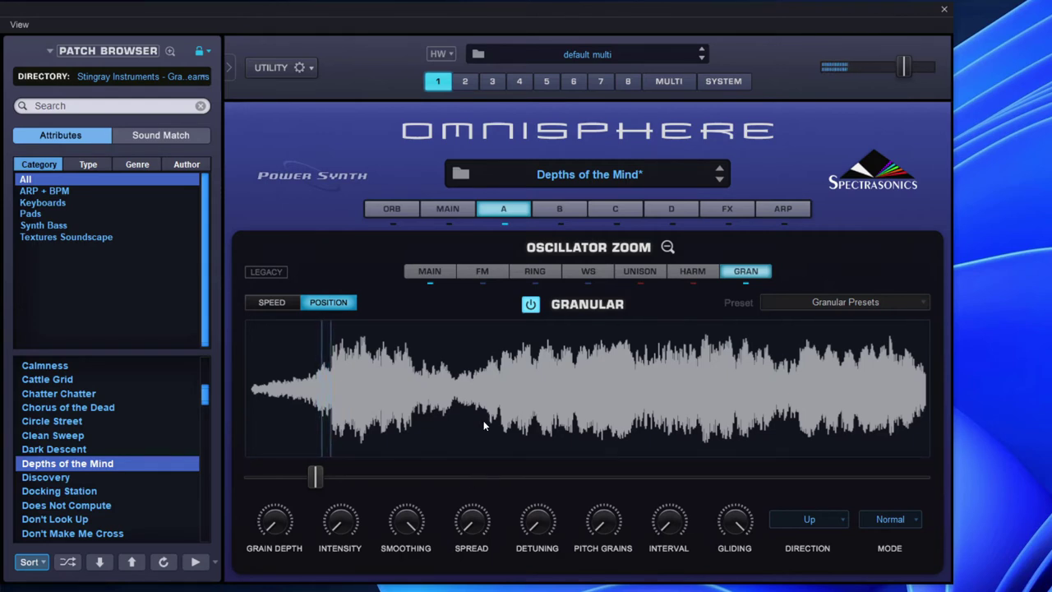
pyautogui.click(667, 247)
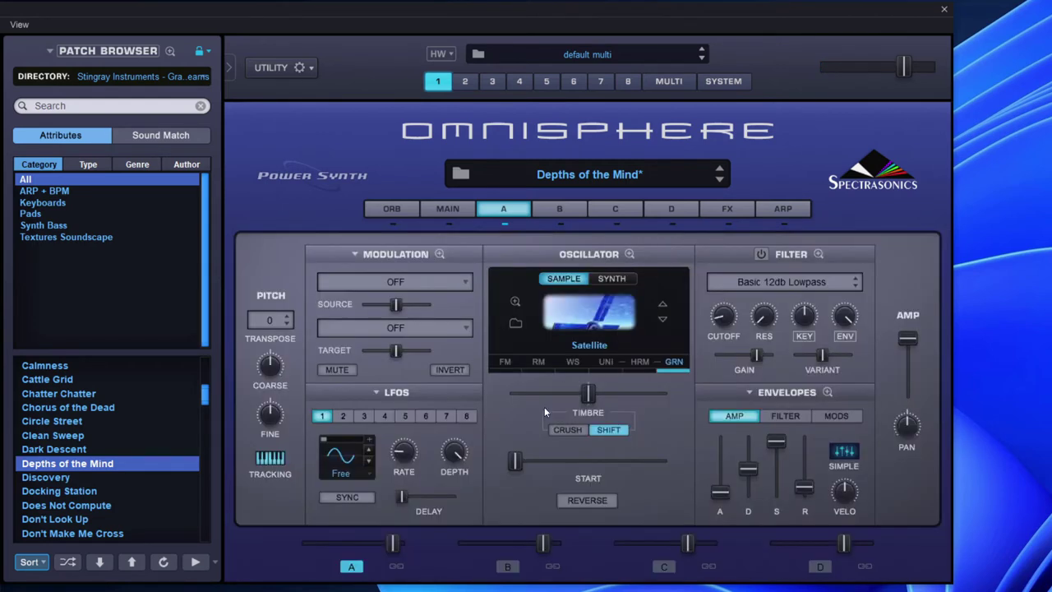
pyautogui.click(79, 480)
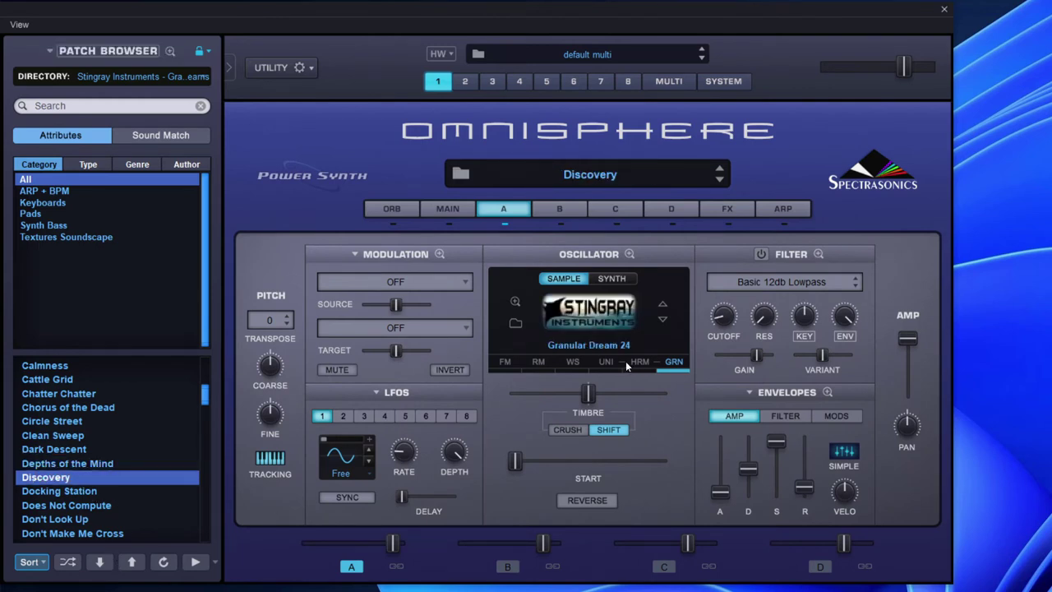
pyautogui.click(450, 210)
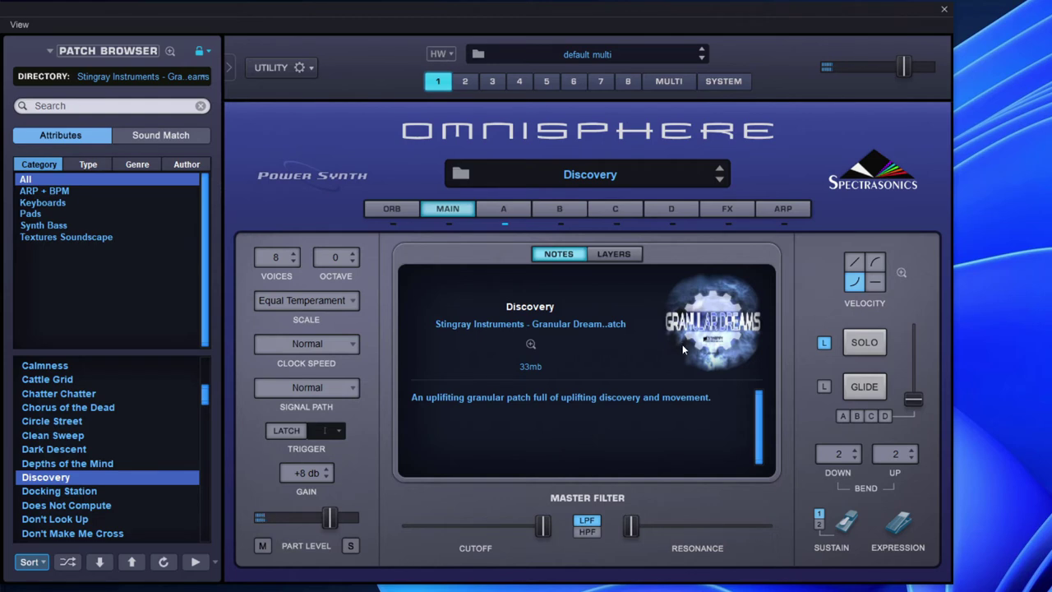
# - Open Discovery's layer A granular zoom and raise Grain Depth to about 0.935
pyautogui.click(520, 210)
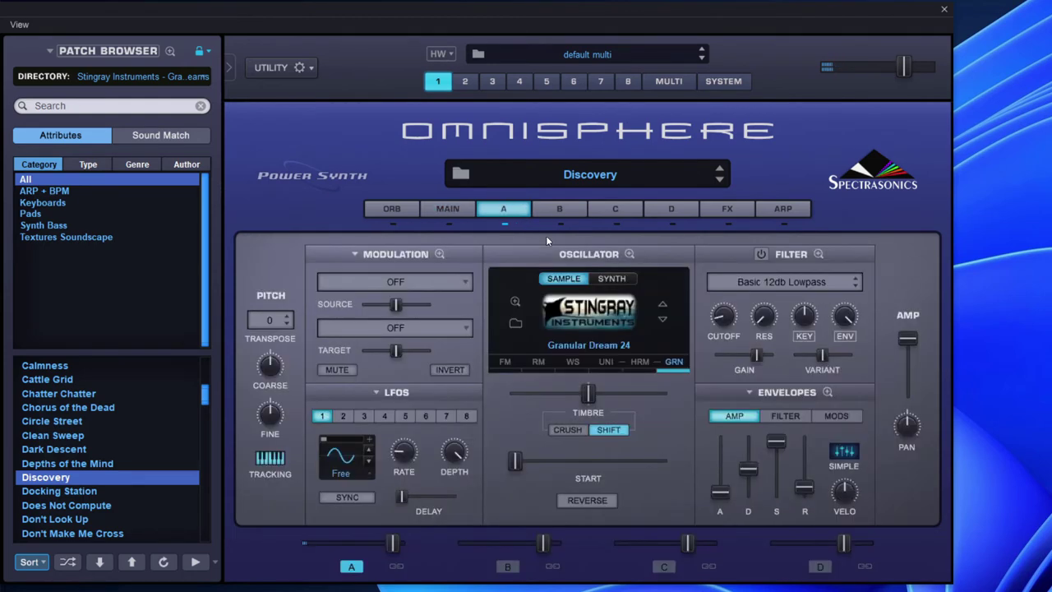
pyautogui.click(673, 364)
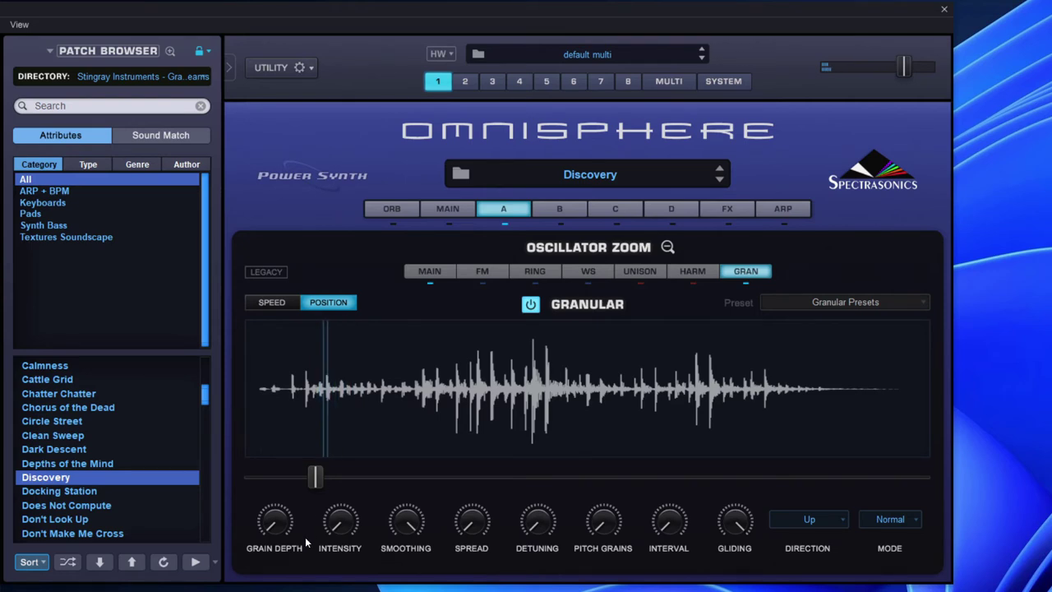
pyautogui.click(283, 488)
pyautogui.moveTo(282, 489); pyautogui.dragTo(310, 403)
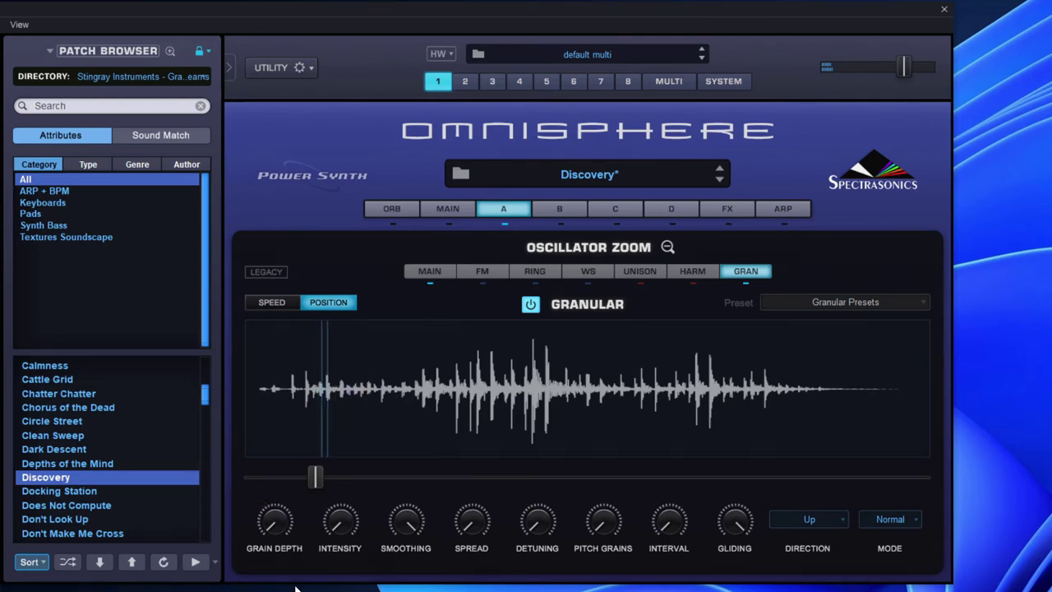
# - Bring Grain Depth back down to minimum and raise Spread to 0.275
pyautogui.moveTo(276, 526)
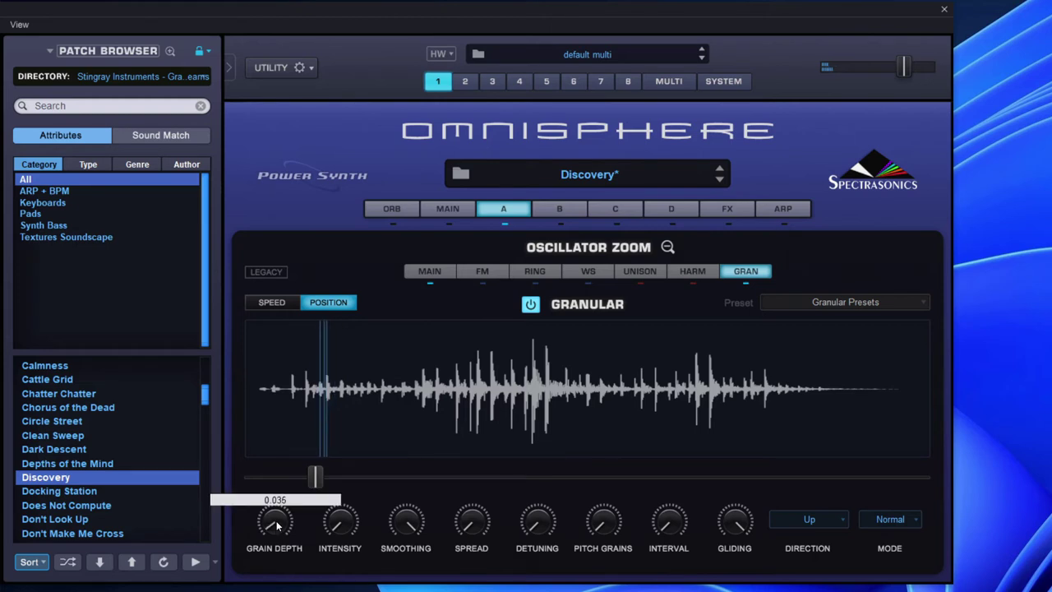
pyautogui.moveTo(276, 526); pyautogui.dragTo(288, 419)
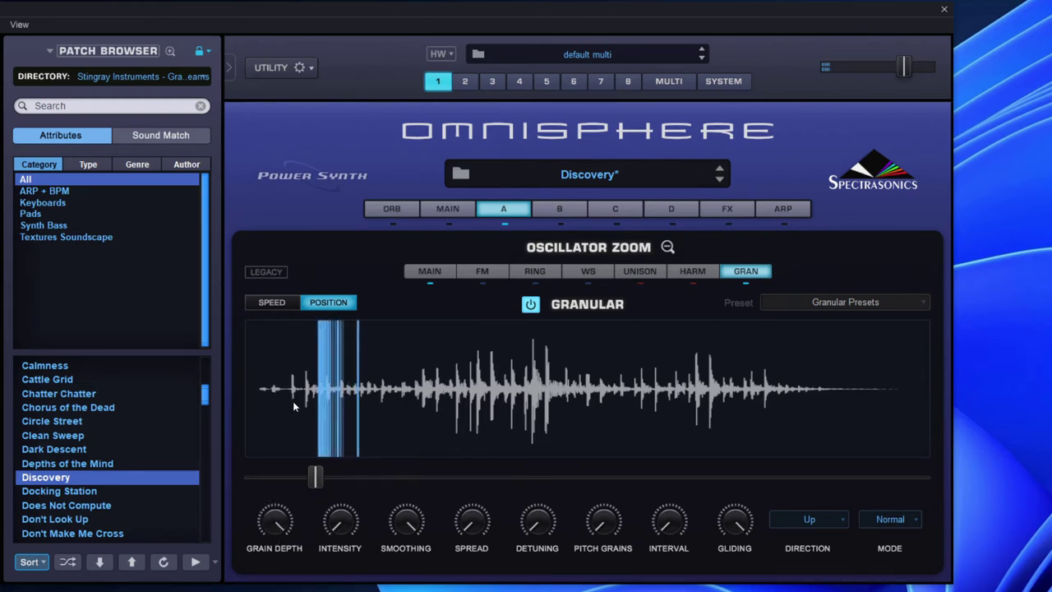
pyautogui.moveTo(275, 523)
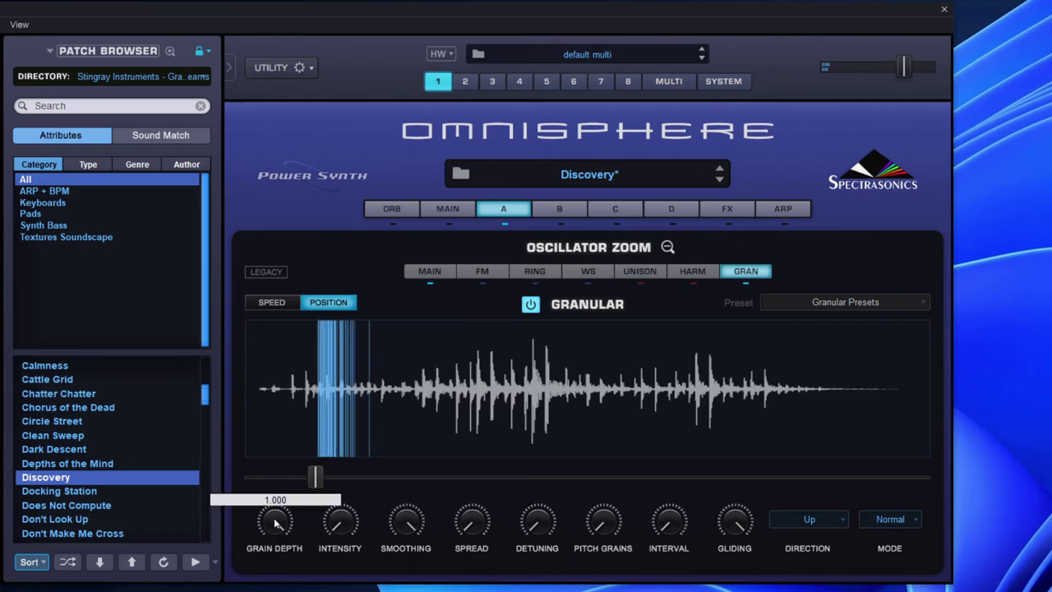
pyautogui.moveTo(275, 523); pyautogui.dragTo(275, 575)
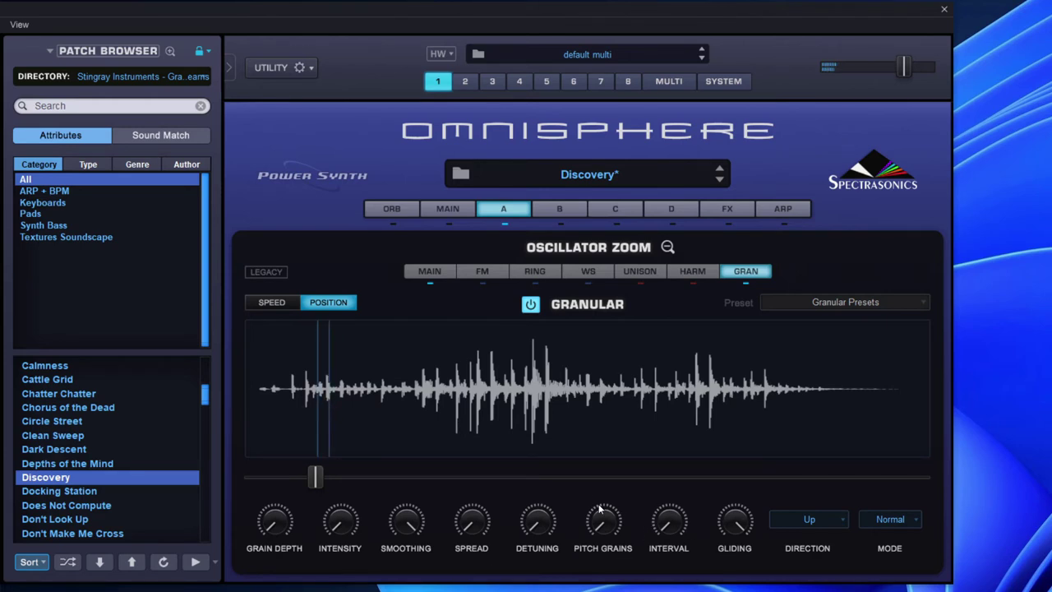
pyautogui.click(537, 526)
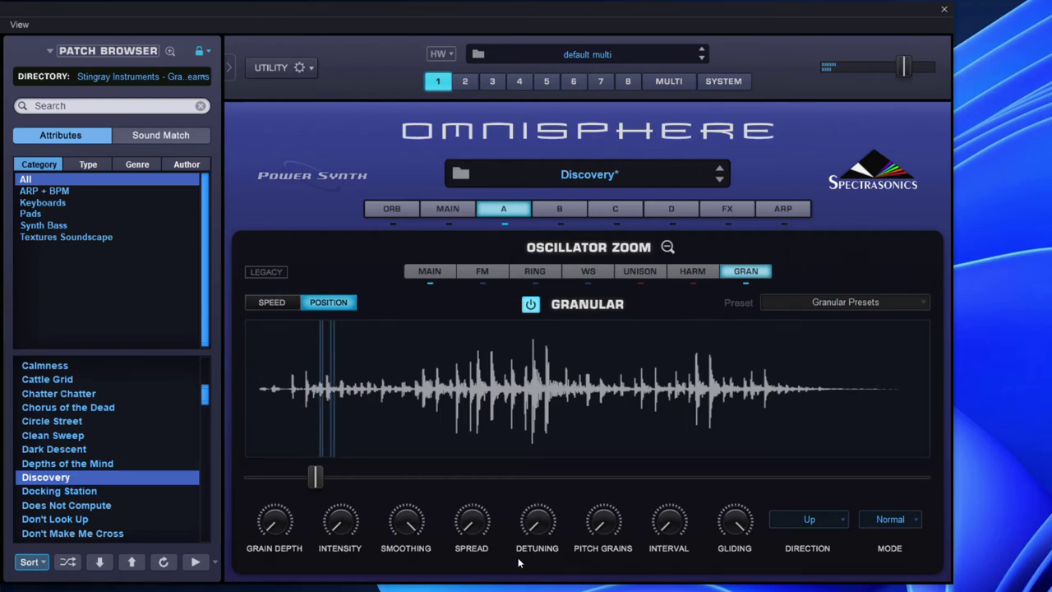
pyautogui.moveTo(473, 523); pyautogui.dragTo(493, 575)
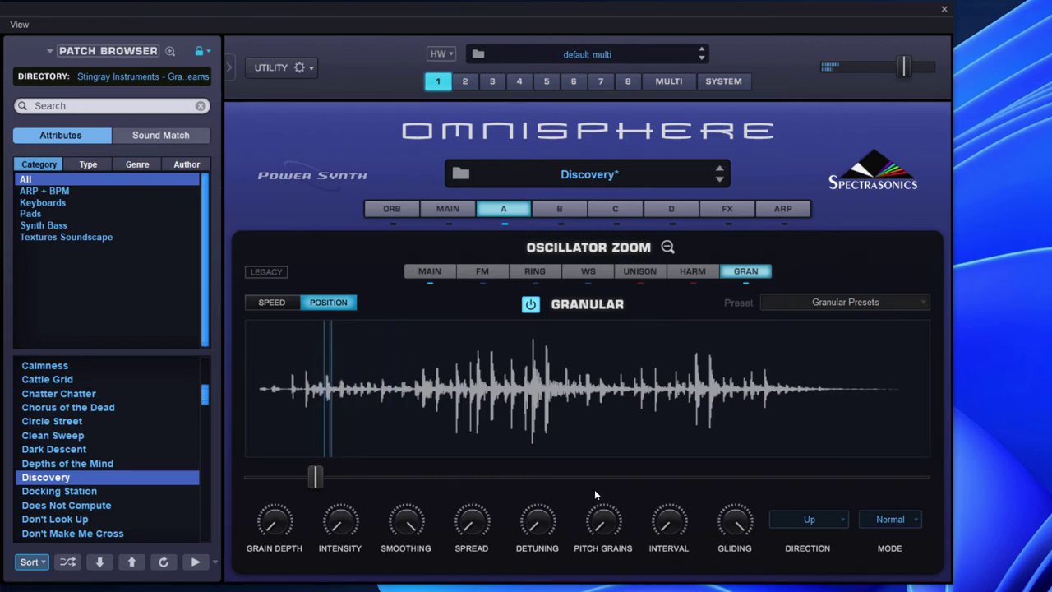
# - Close the granular zoom and open layer A's Envelope Zoom
pyautogui.click(664, 248)
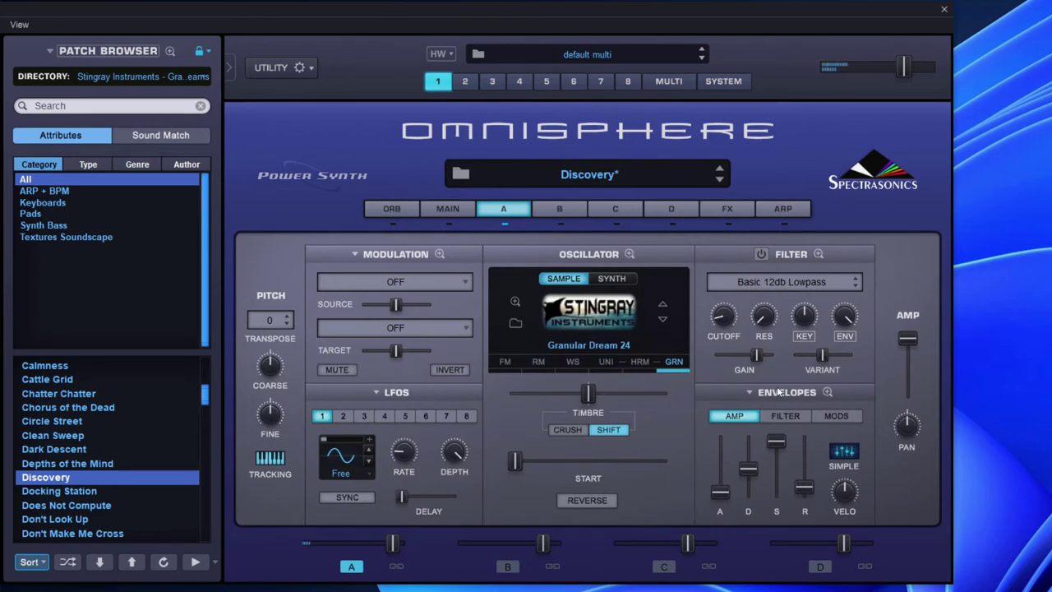
pyautogui.click(793, 415)
pyautogui.click(827, 417)
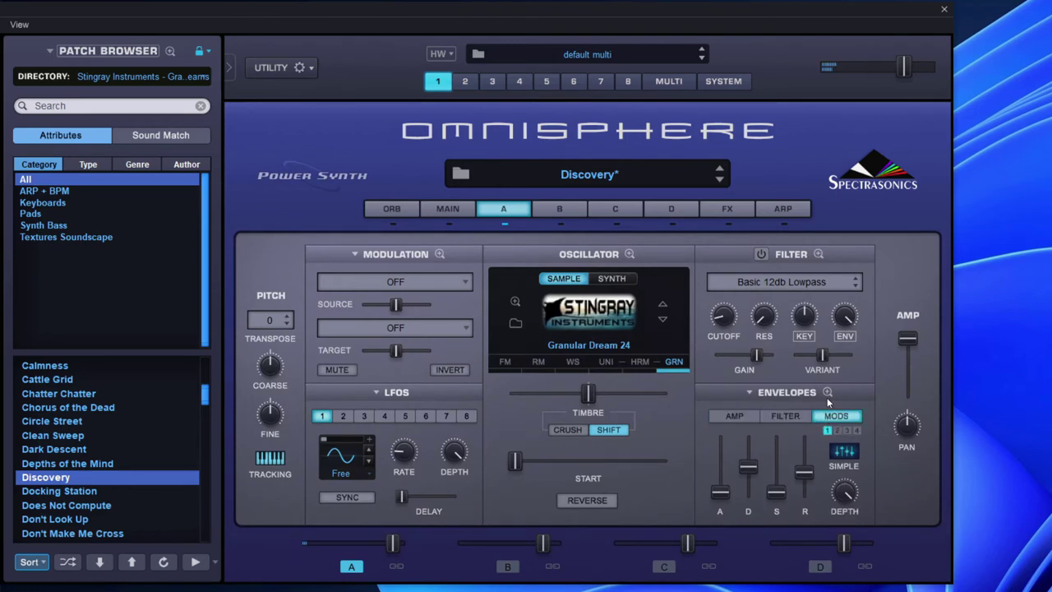
pyautogui.click(827, 392)
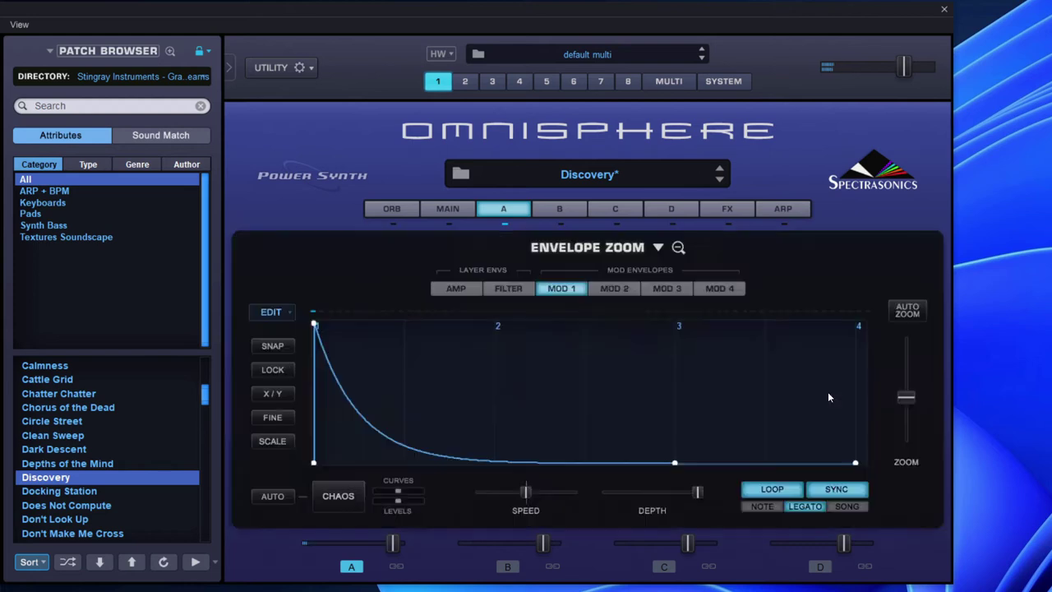
# - Step through MOD 1 to MOD 4 and FILTER, ending on the AMP envelope
pyautogui.click(613, 289)
pyautogui.click(667, 288)
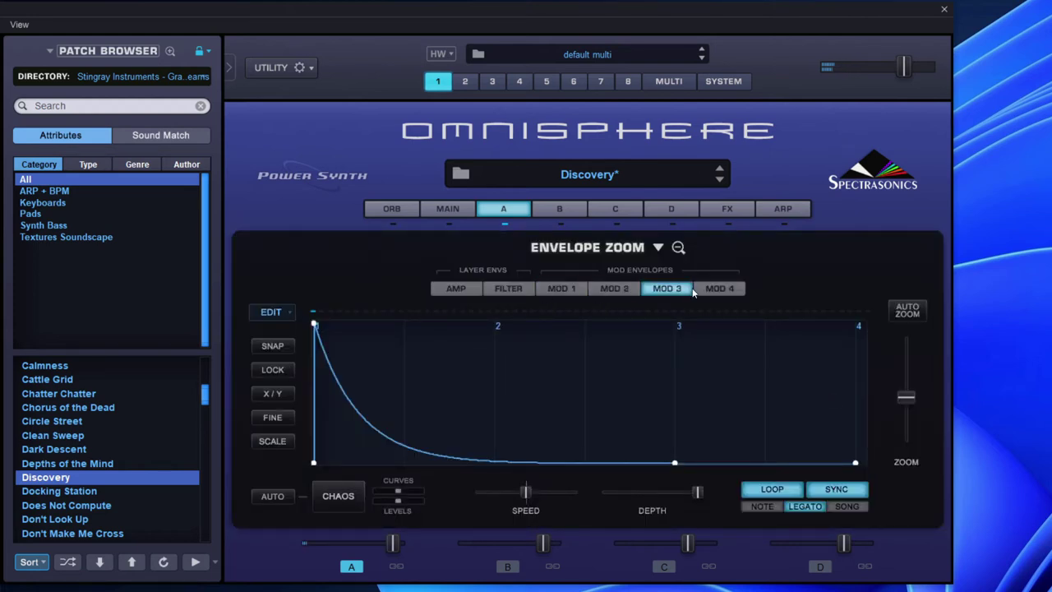
pyautogui.click(719, 288)
pyautogui.click(583, 290)
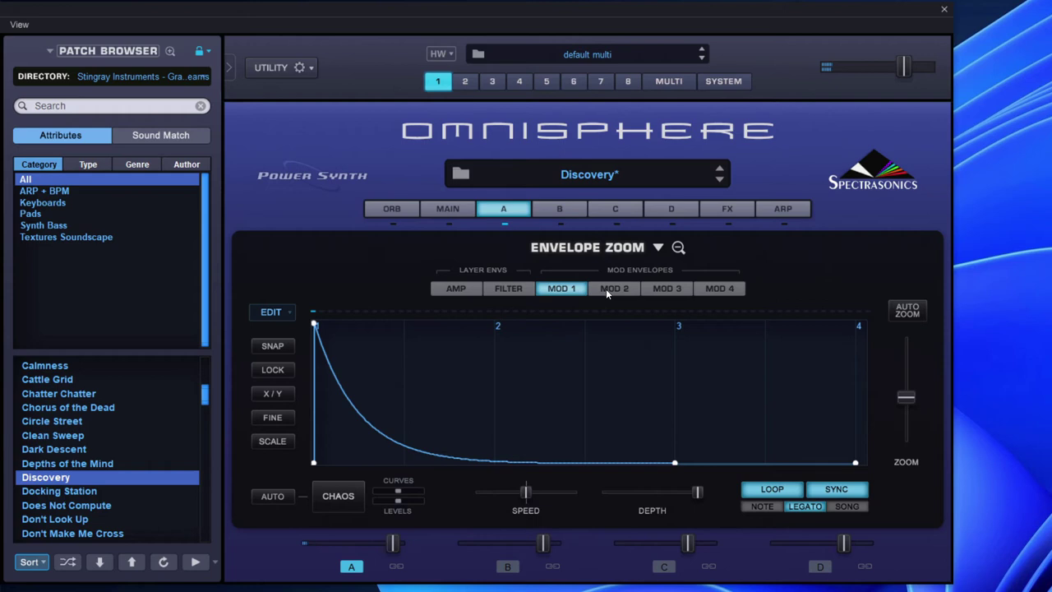
pyautogui.click(611, 291)
pyautogui.click(657, 290)
pyautogui.click(712, 289)
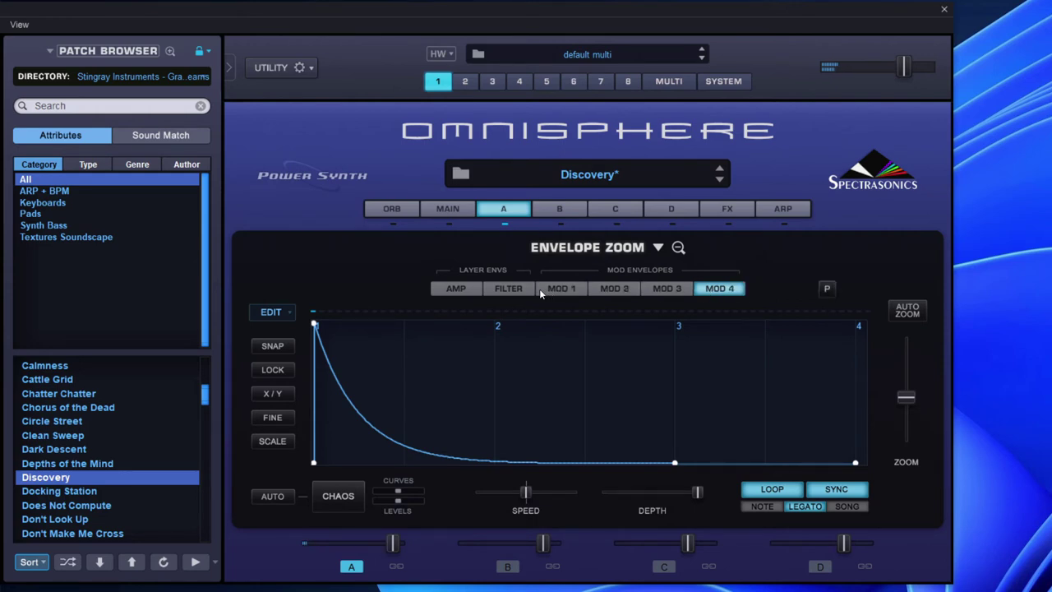
pyautogui.click(500, 288)
pyautogui.click(470, 289)
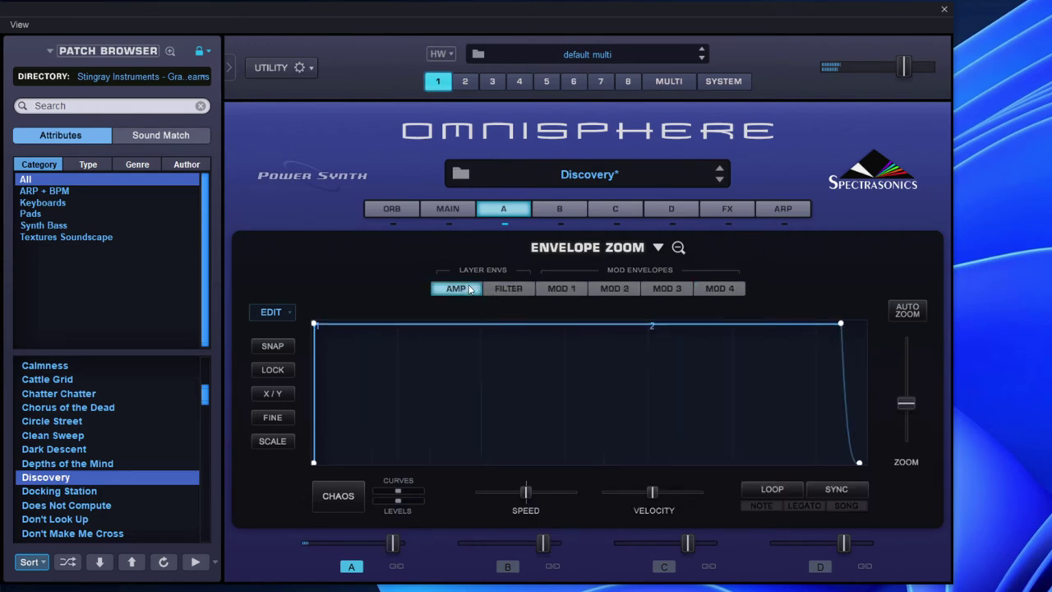
# - Close Envelope Zoom, check the Mod Matrix, toggle GRN off and on, and view Oscillator Zoom
pyautogui.click(678, 249)
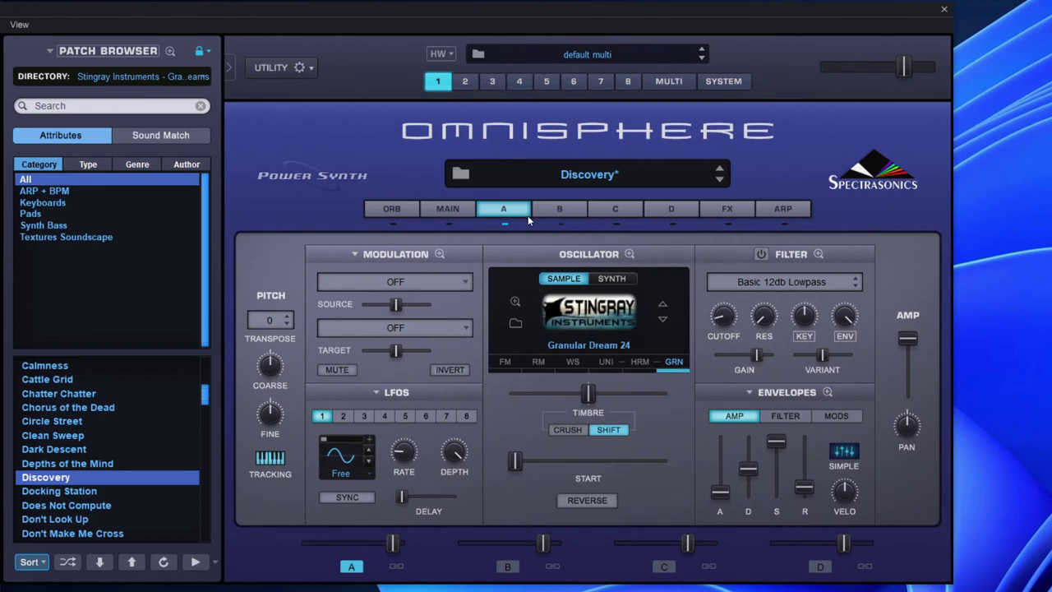
pyautogui.click(442, 254)
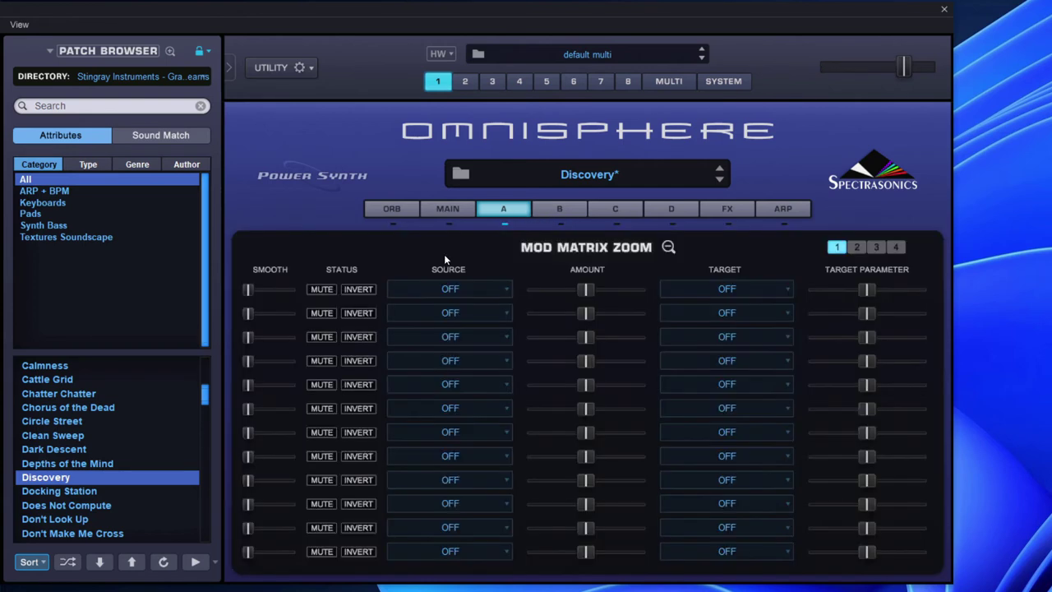
pyautogui.click(669, 247)
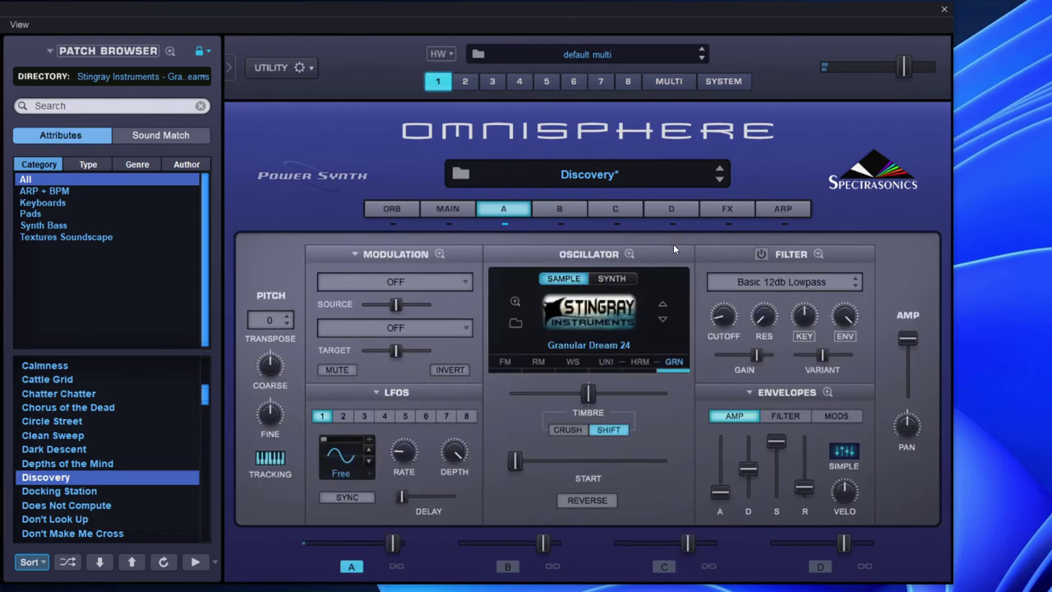
pyautogui.click(664, 371)
pyautogui.click(669, 370)
pyautogui.click(631, 255)
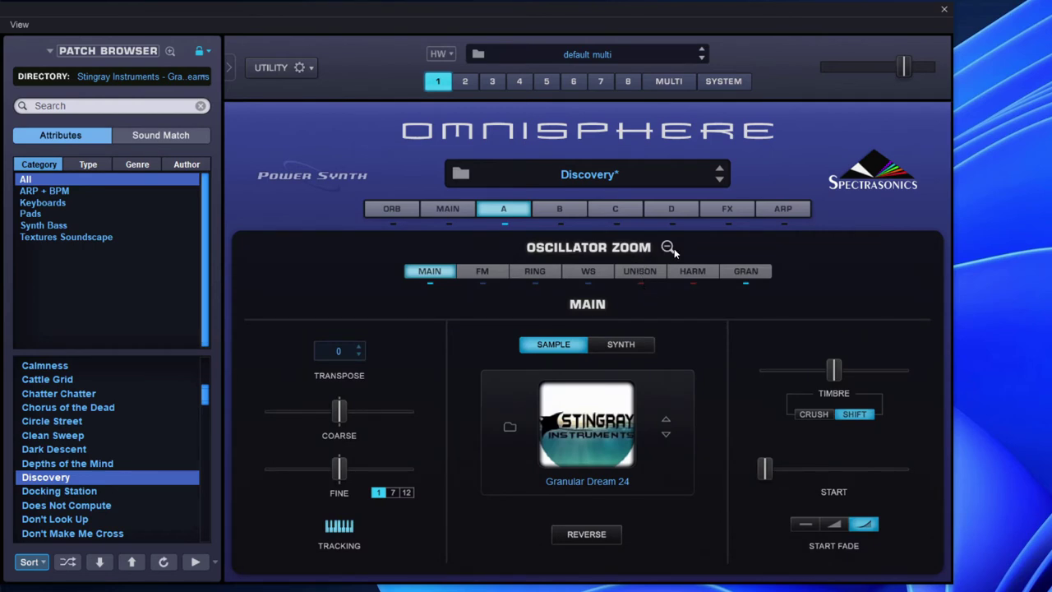
pyautogui.click(669, 248)
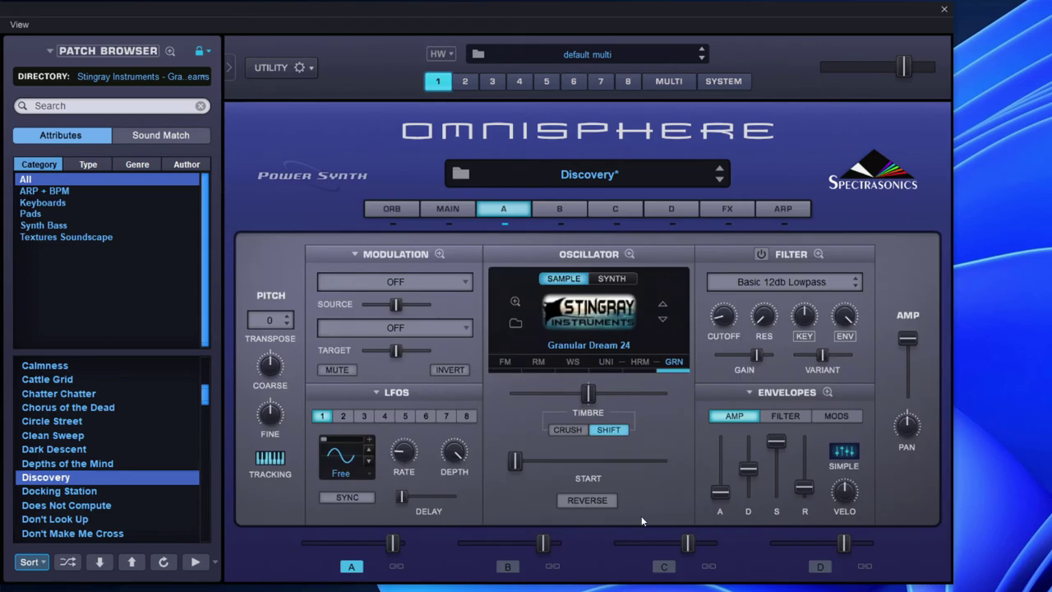
# - In Envelope Zoom, view FILTER, AMP, then MOD 1 through MOD 4, leaving MOD 4 shown
pyautogui.click(827, 393)
pyautogui.click(516, 290)
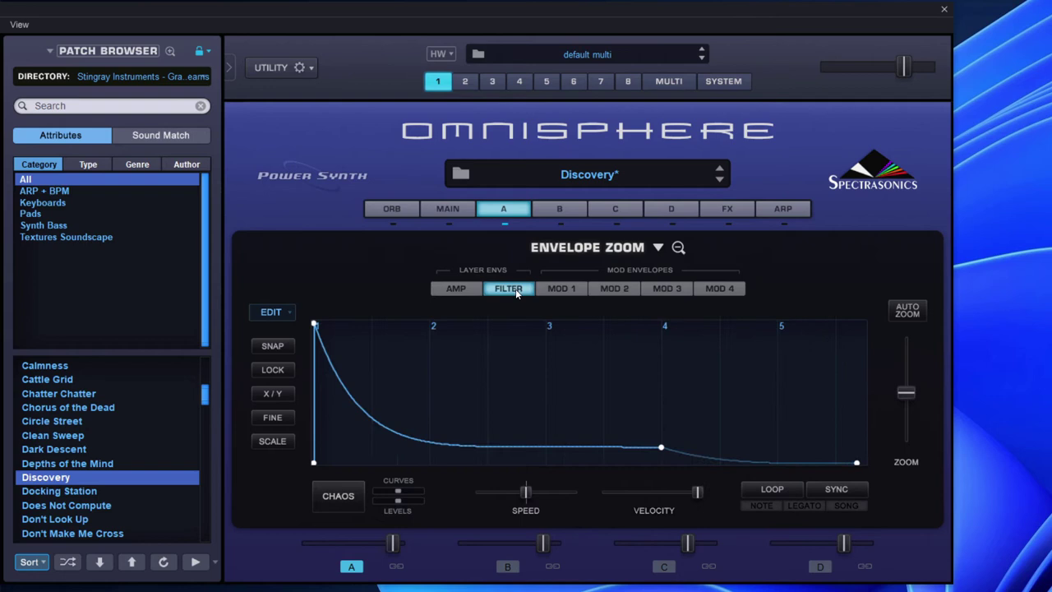
pyautogui.click(472, 288)
pyautogui.click(568, 288)
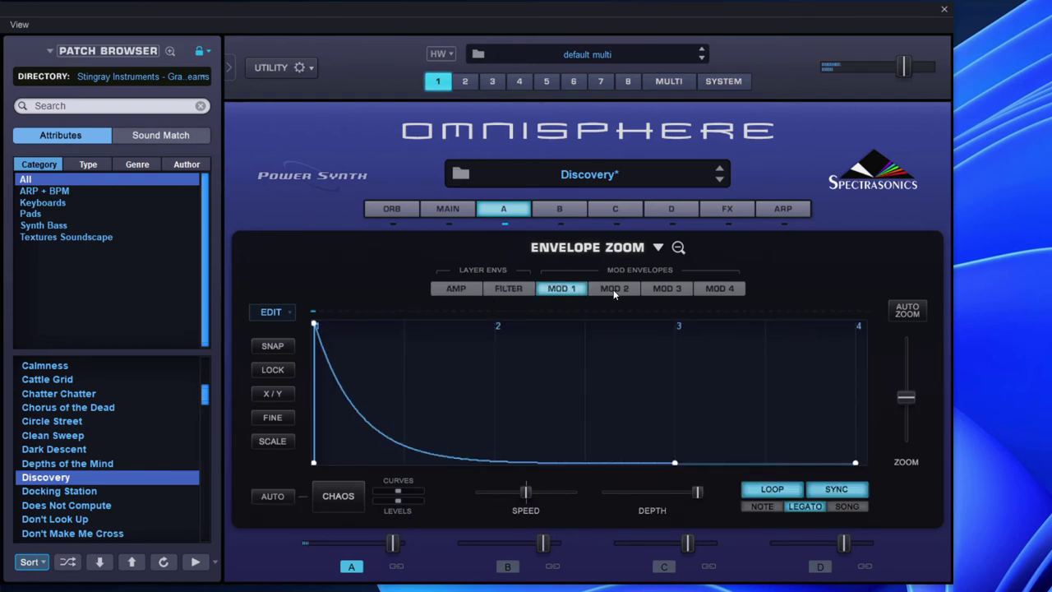
pyautogui.click(614, 290)
pyautogui.click(666, 289)
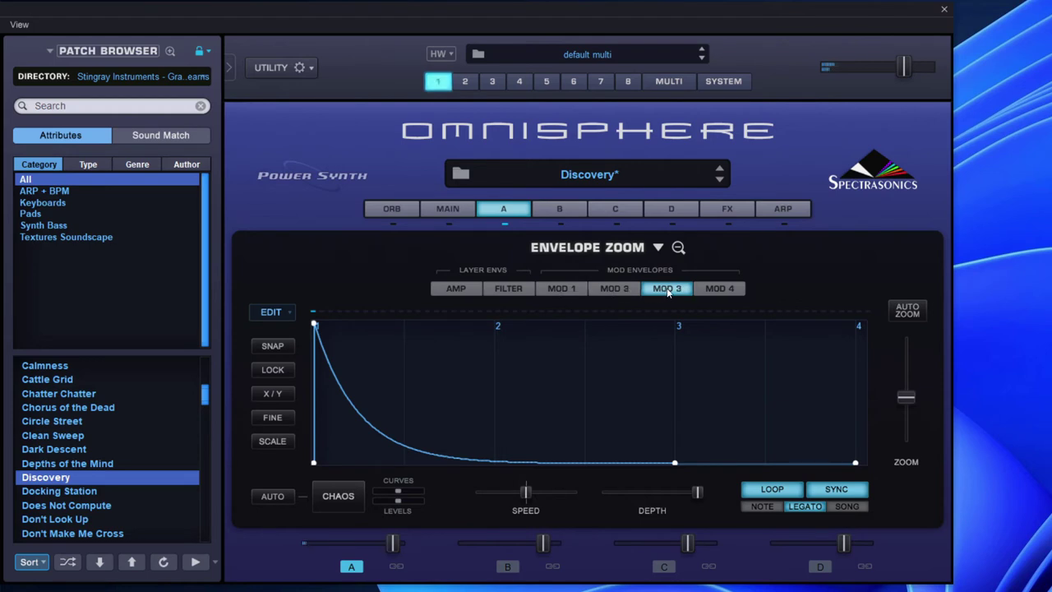
pyautogui.click(719, 288)
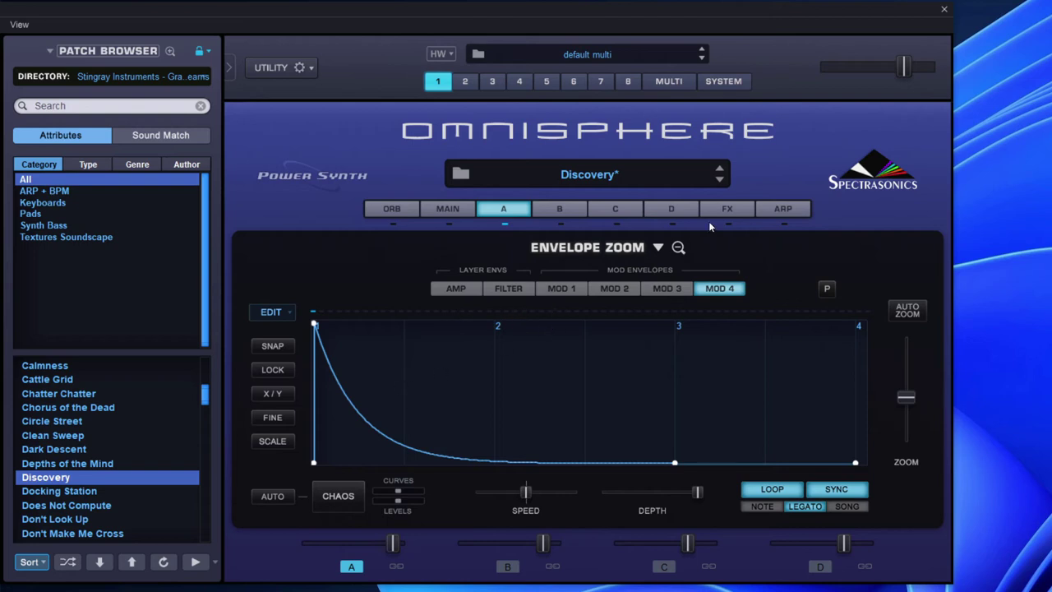
pyautogui.click(678, 246)
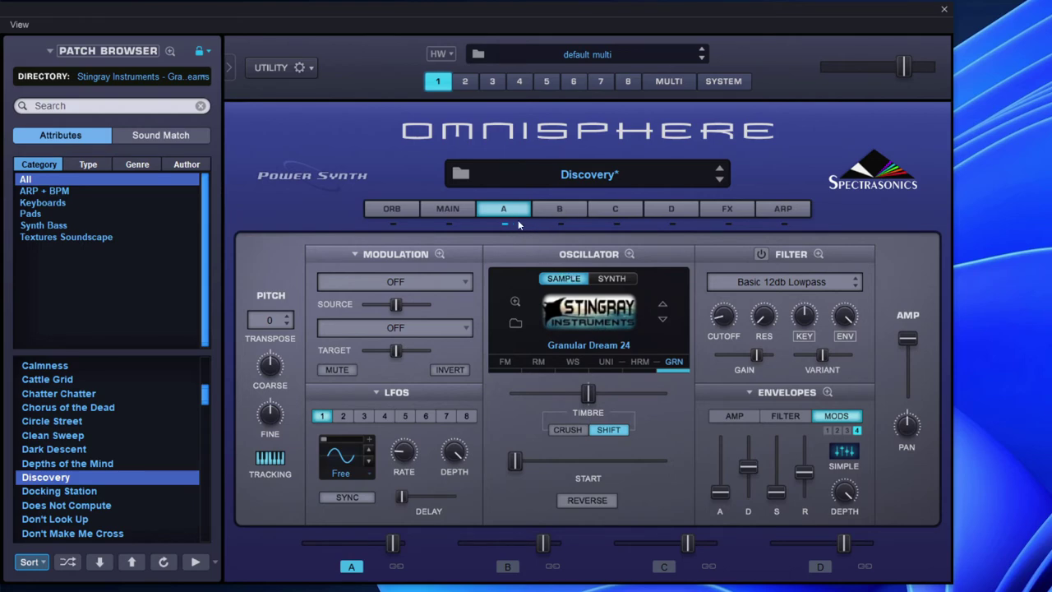
pyautogui.click(596, 325)
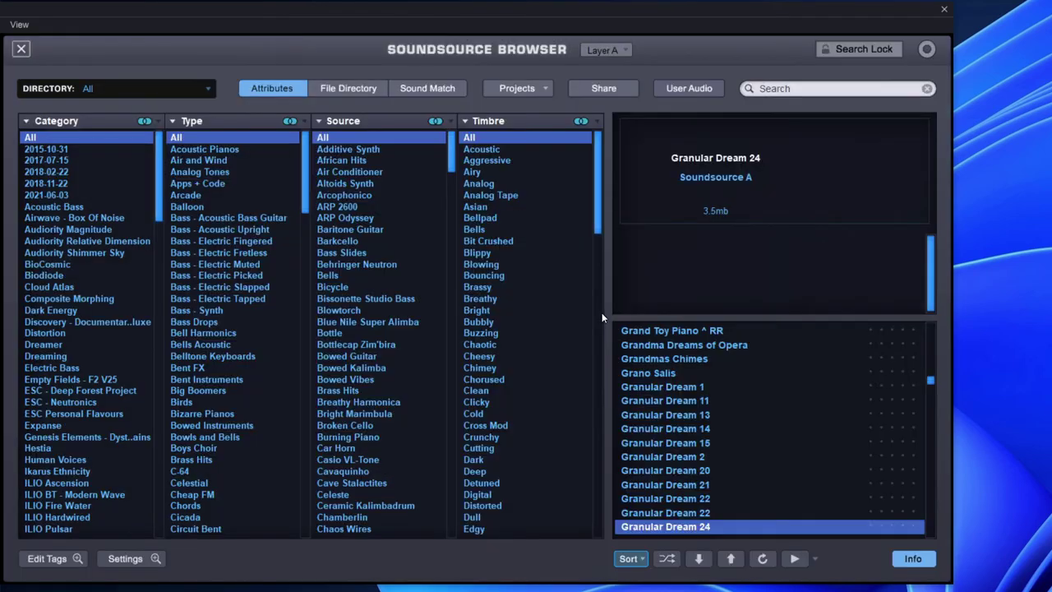
pyautogui.click(690, 345)
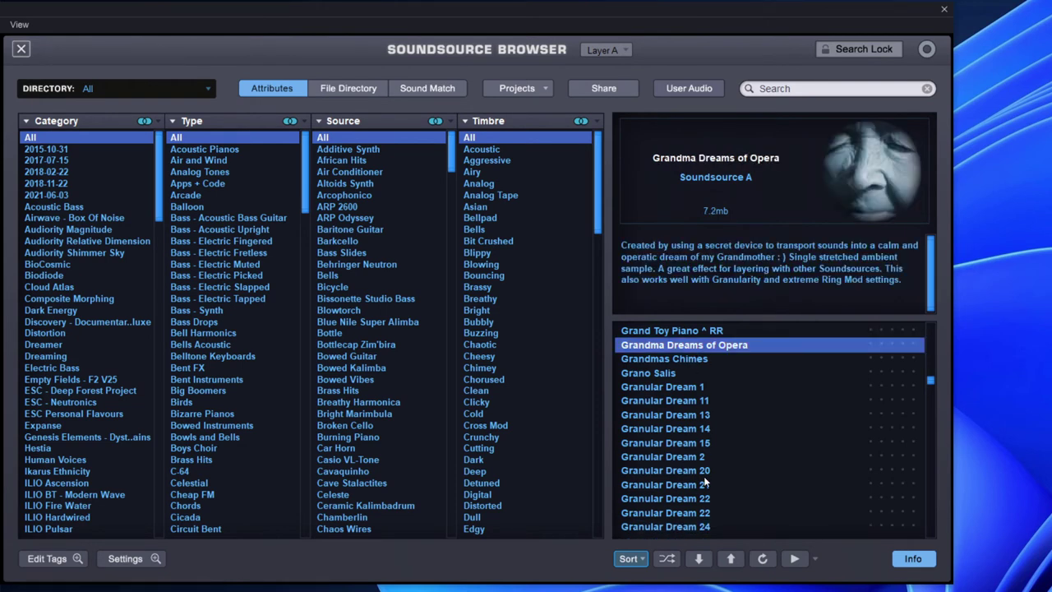
pyautogui.click(689, 526)
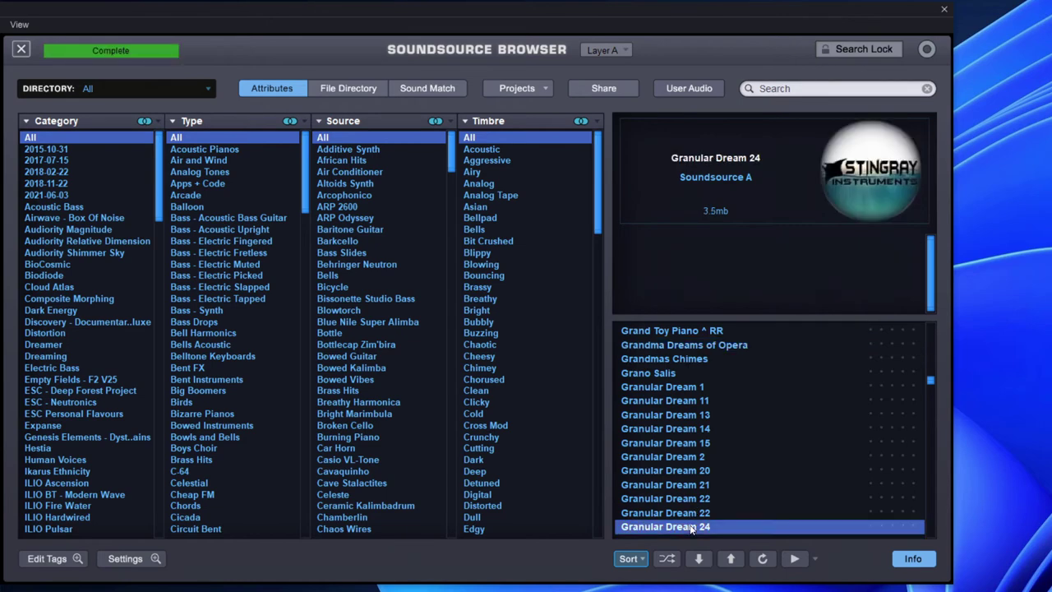
pyautogui.click(22, 49)
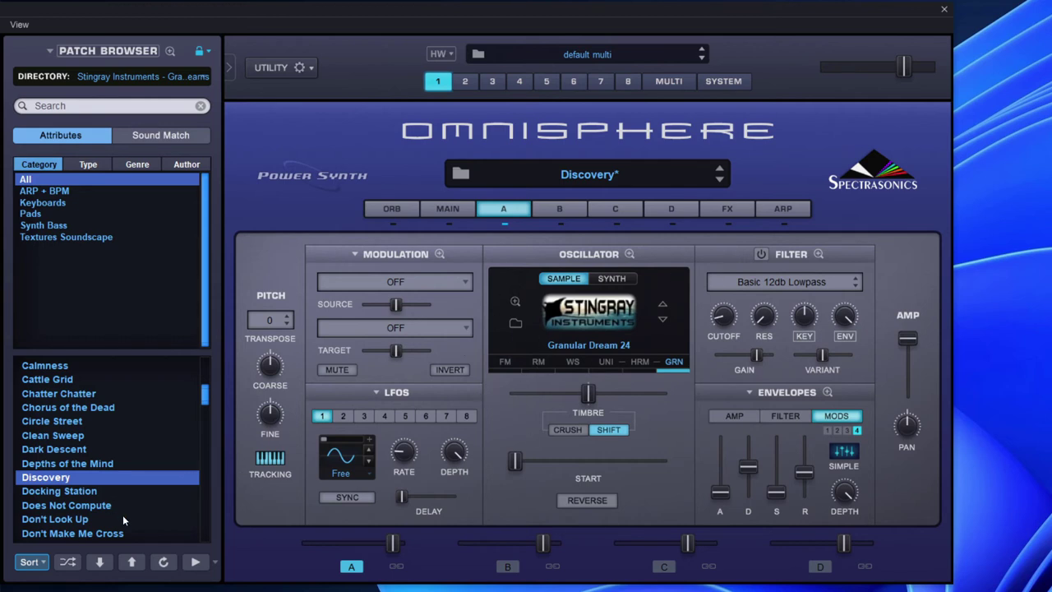
# - Load Electronic Mutiny, read its MAIN notes, then show layer B's Piano Morphing page
pyautogui.scroll(-3, 121, 516)
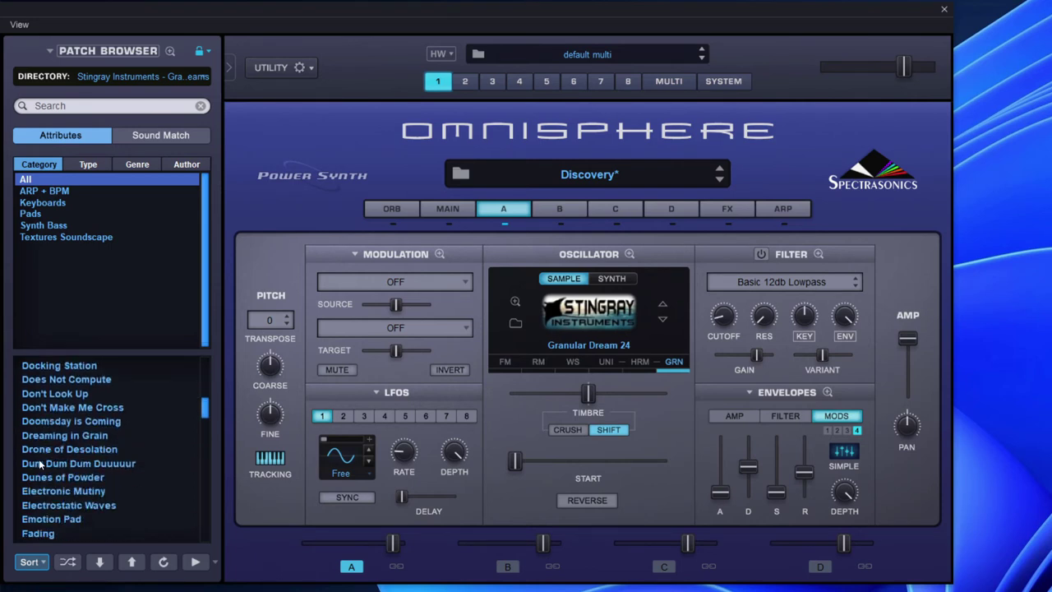
pyautogui.click(62, 489)
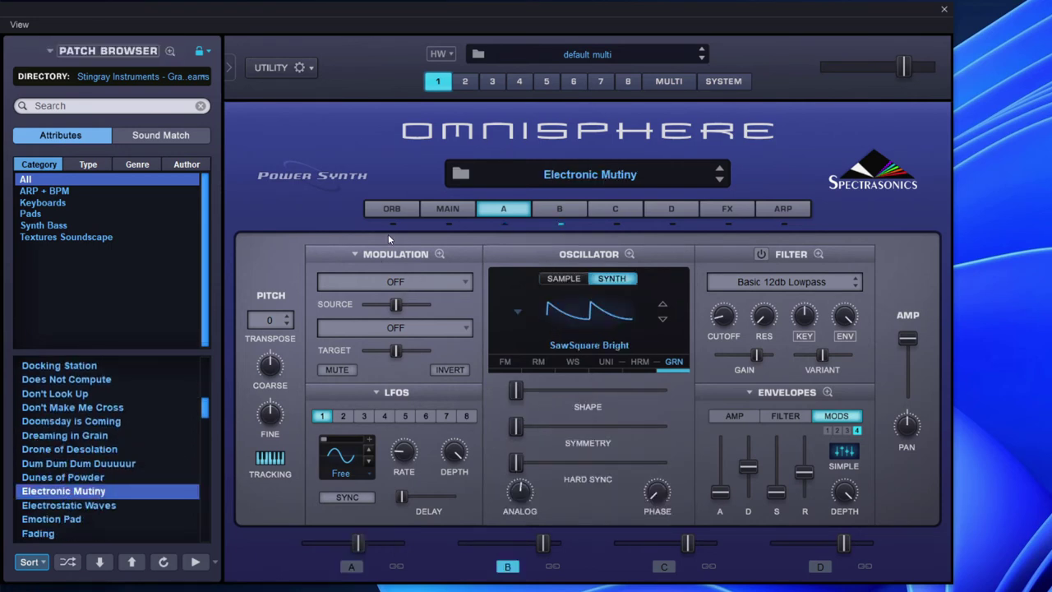
pyautogui.click(452, 212)
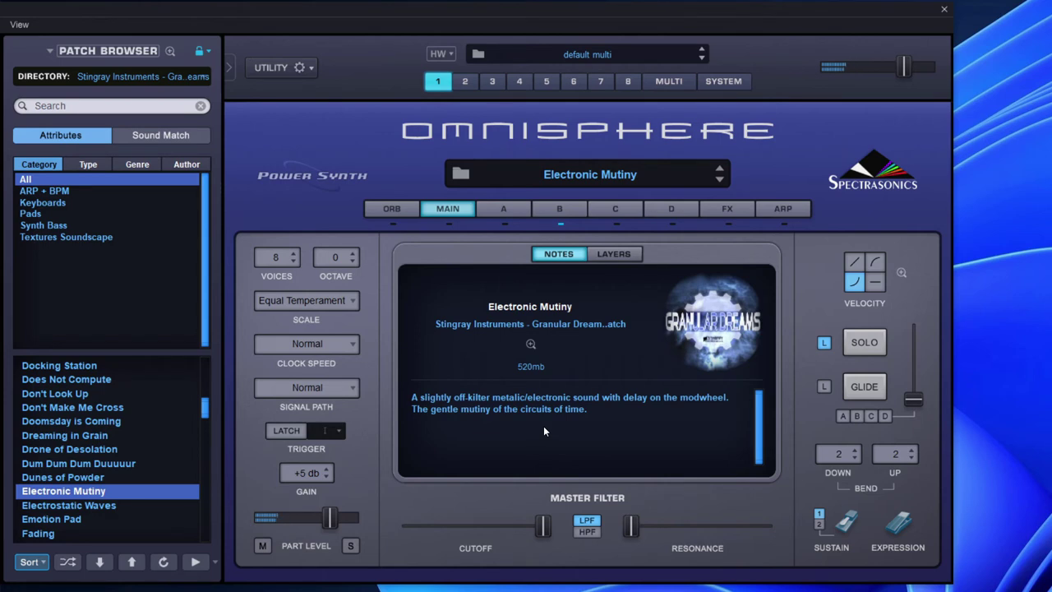
pyautogui.click(560, 209)
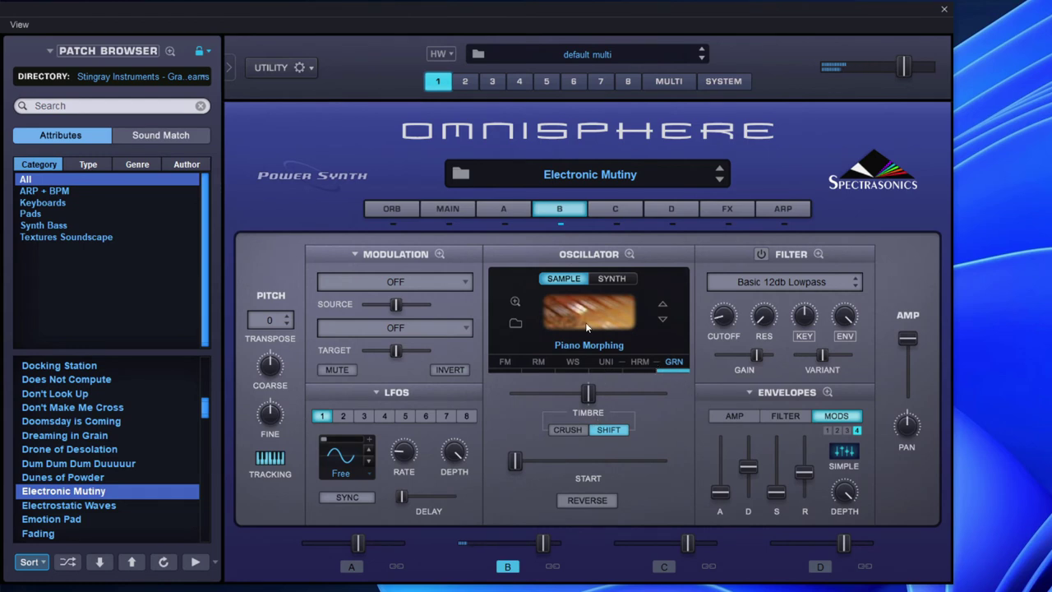
# - Inspect layer B's Mod Matrix and granular settings, paging the matrix to 4 and back to 1
pyautogui.click(440, 254)
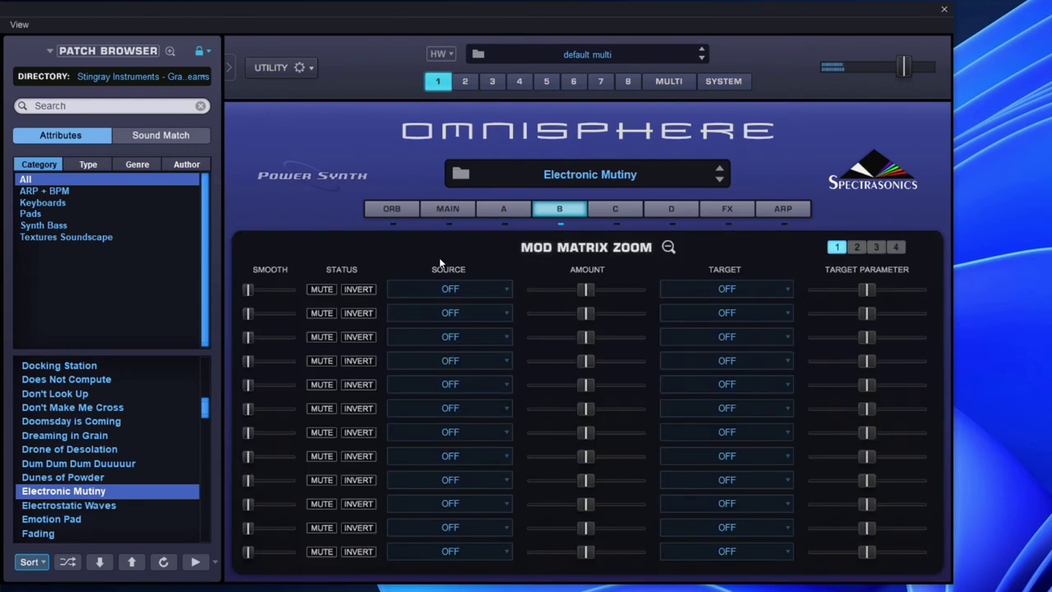
pyautogui.click(667, 246)
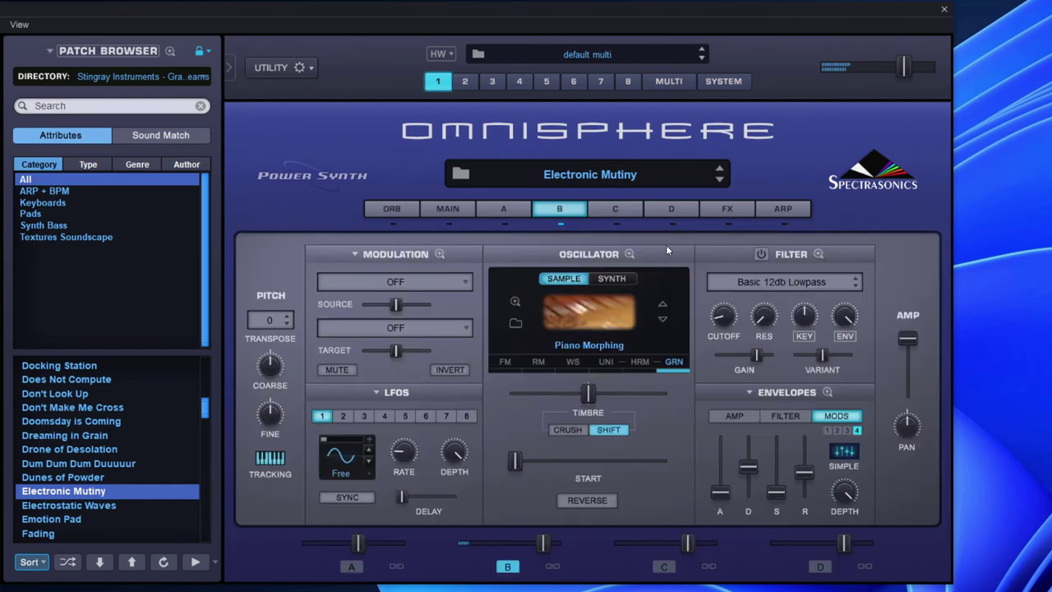
pyautogui.click(672, 363)
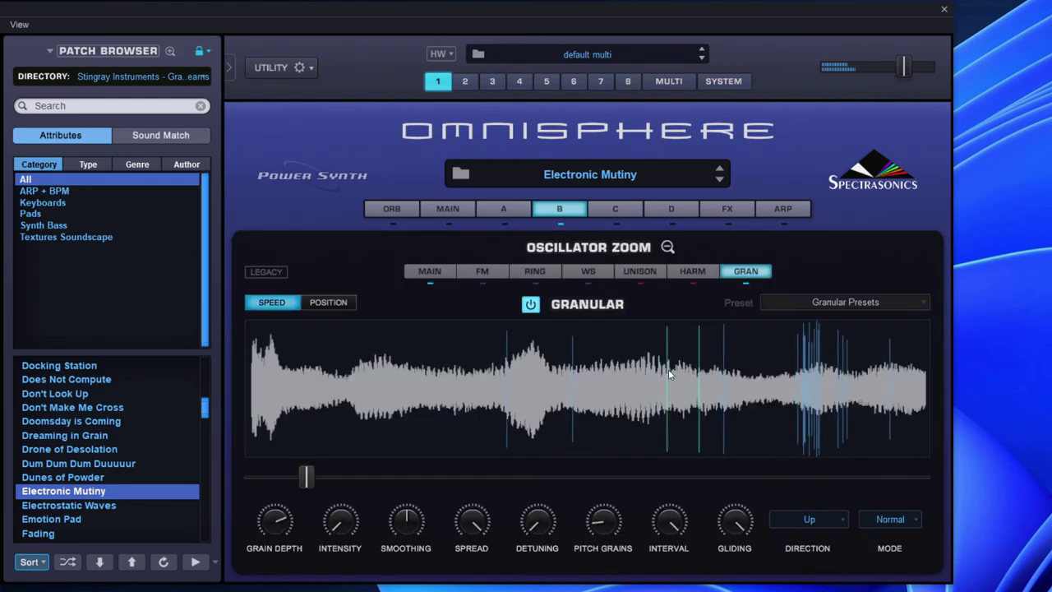
pyautogui.click(667, 246)
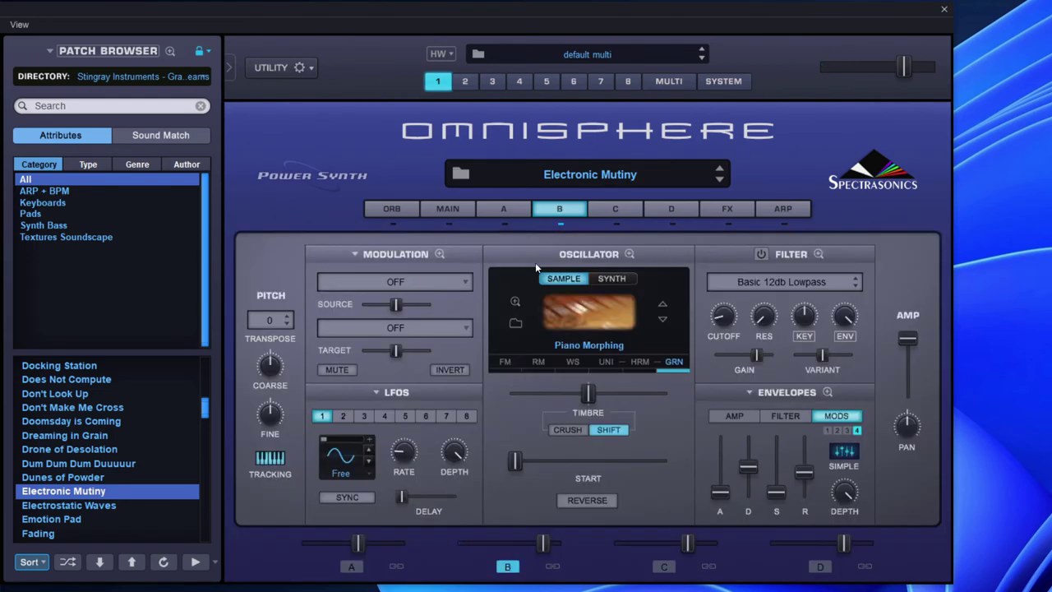
pyautogui.click(439, 255)
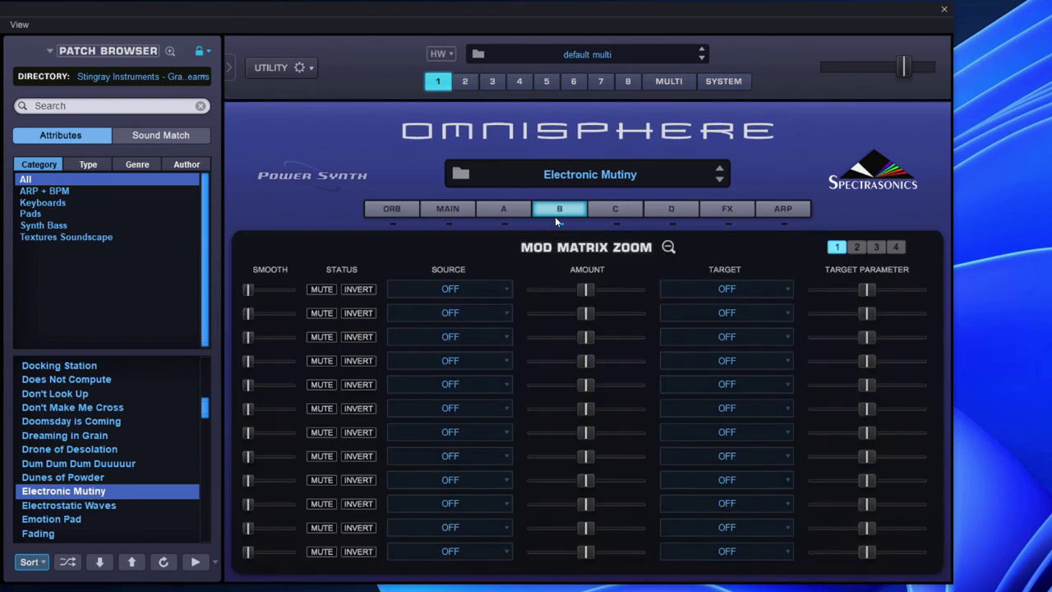
pyautogui.click(893, 247)
pyautogui.click(838, 248)
pyautogui.click(668, 247)
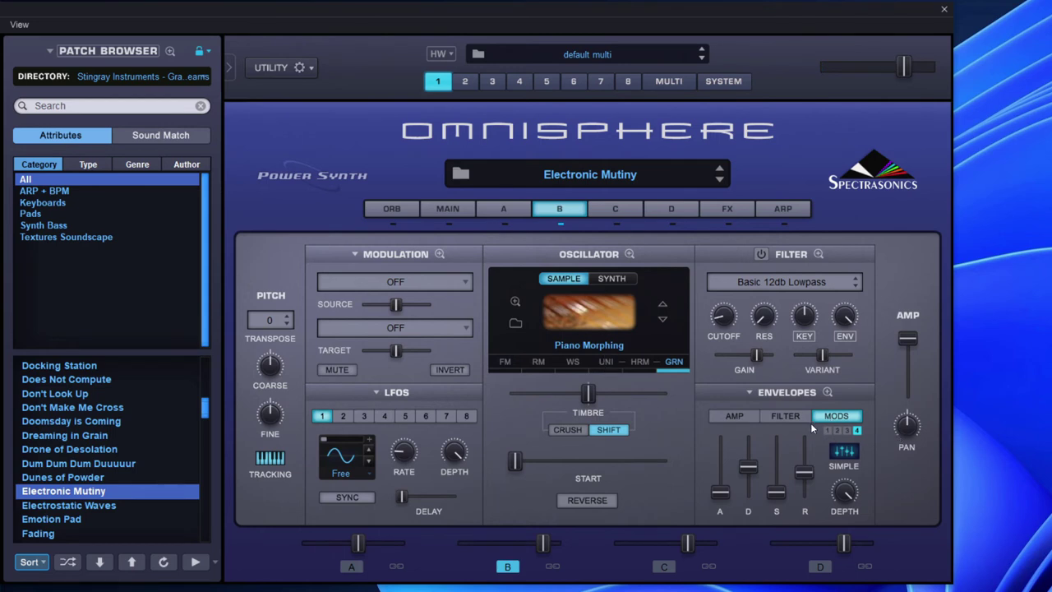
# - In Envelope Zoom, step back through MOD 3 and MOD 2 to MOD 1
pyautogui.click(828, 394)
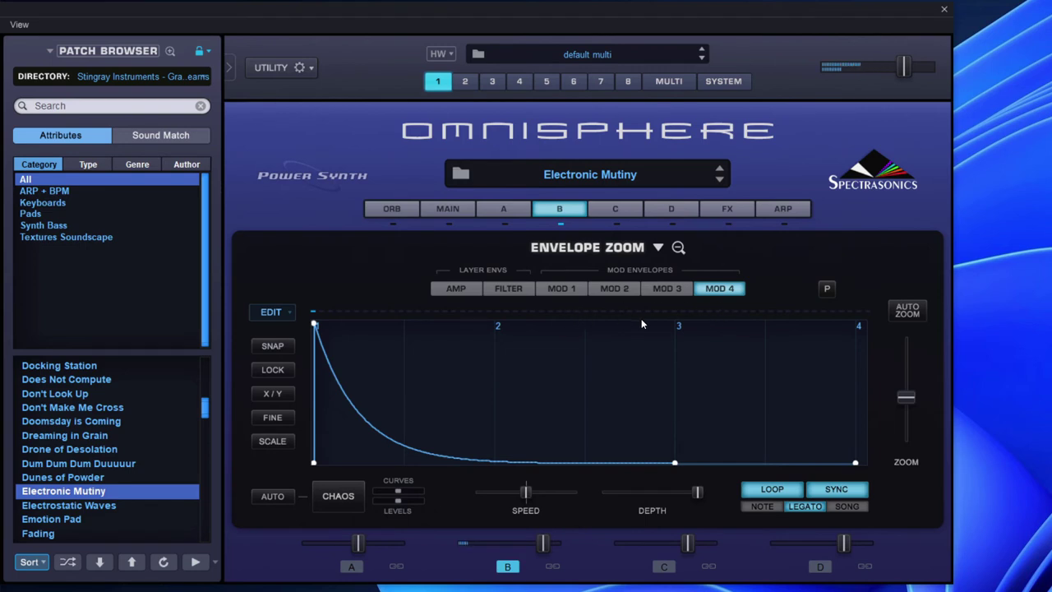
pyautogui.click(657, 294)
pyautogui.click(633, 291)
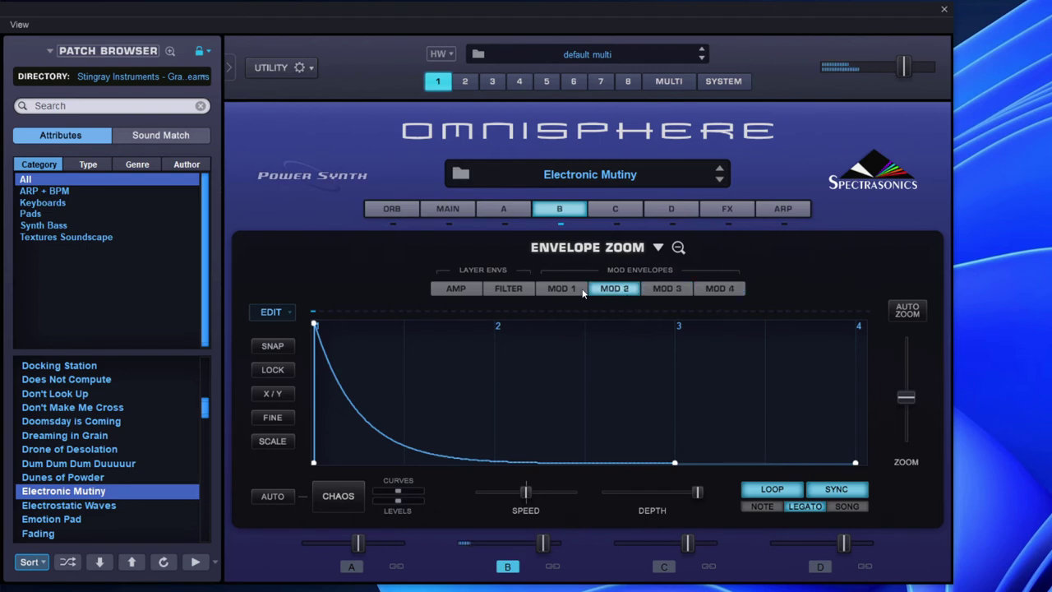
pyautogui.click(575, 289)
pyautogui.click(675, 248)
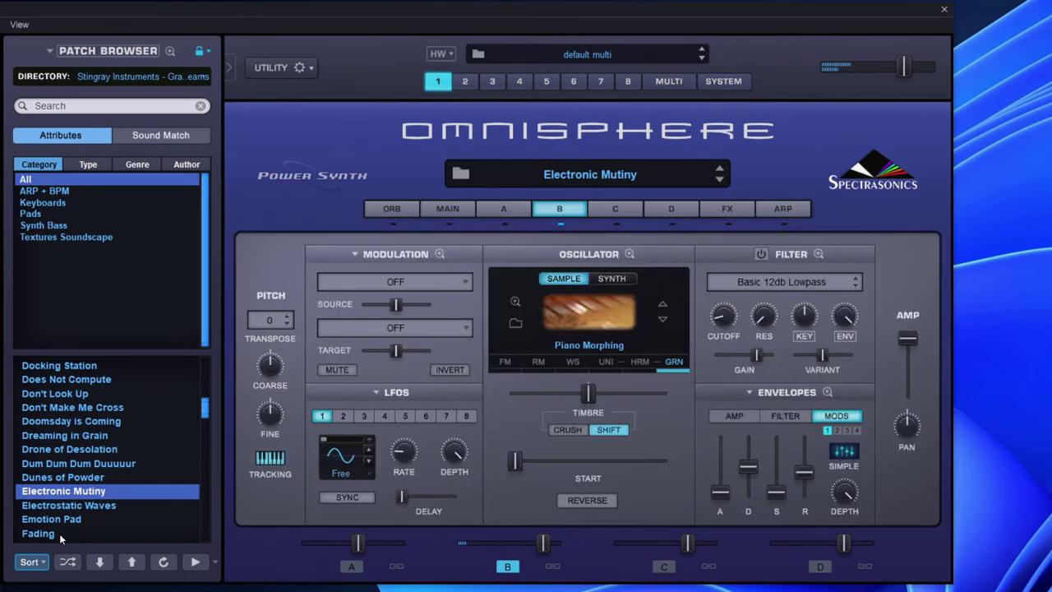
pyautogui.scroll(-3, 59, 534)
# - Load the Emotion Pad patch, passing Final Approach, and show its main settings page
pyautogui.click(111, 435)
pyautogui.click(86, 394)
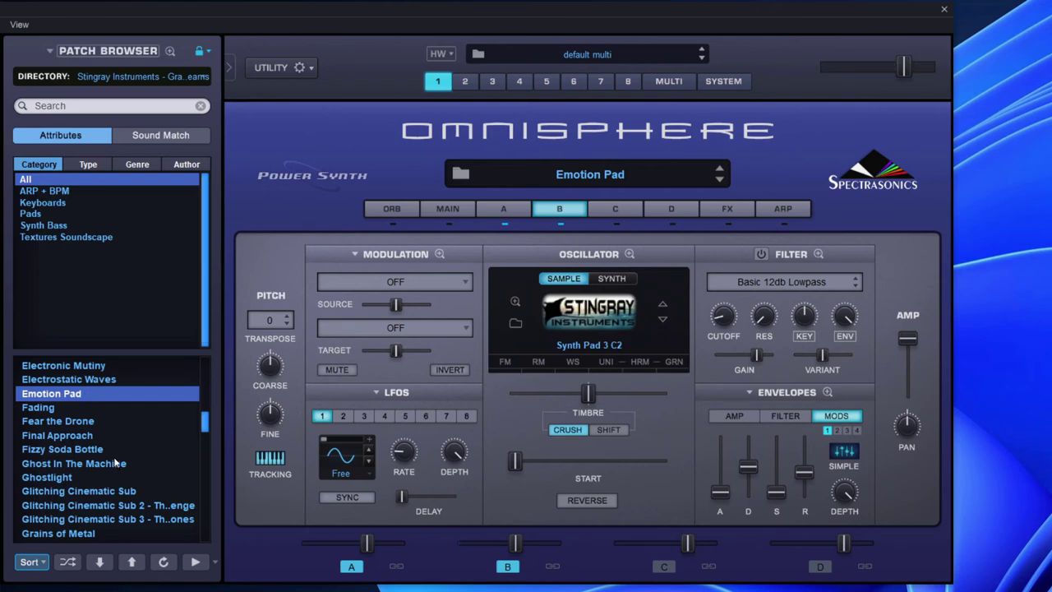
pyautogui.click(455, 210)
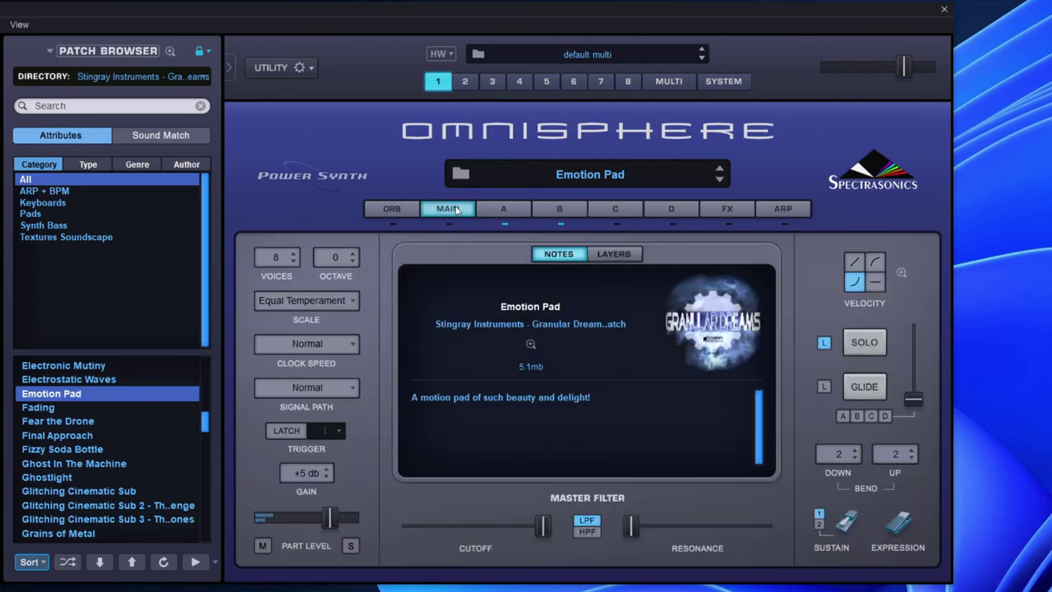
# - Set Emotion Pad's gain to -3 db, then trim it further to -10 db
pyautogui.click(307, 474)
pyautogui.click(317, 352)
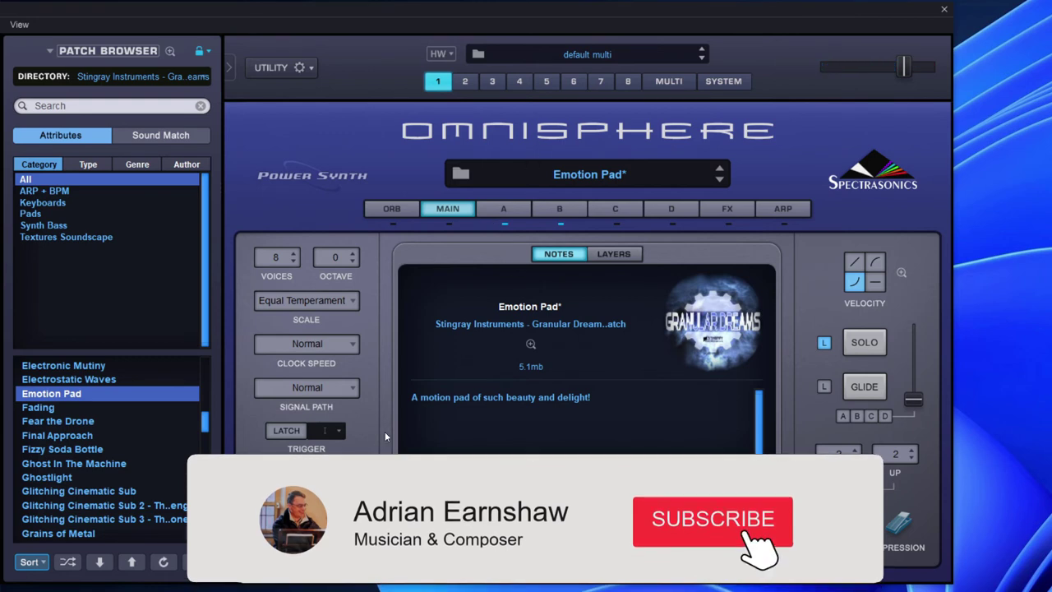
pyautogui.click(306, 464)
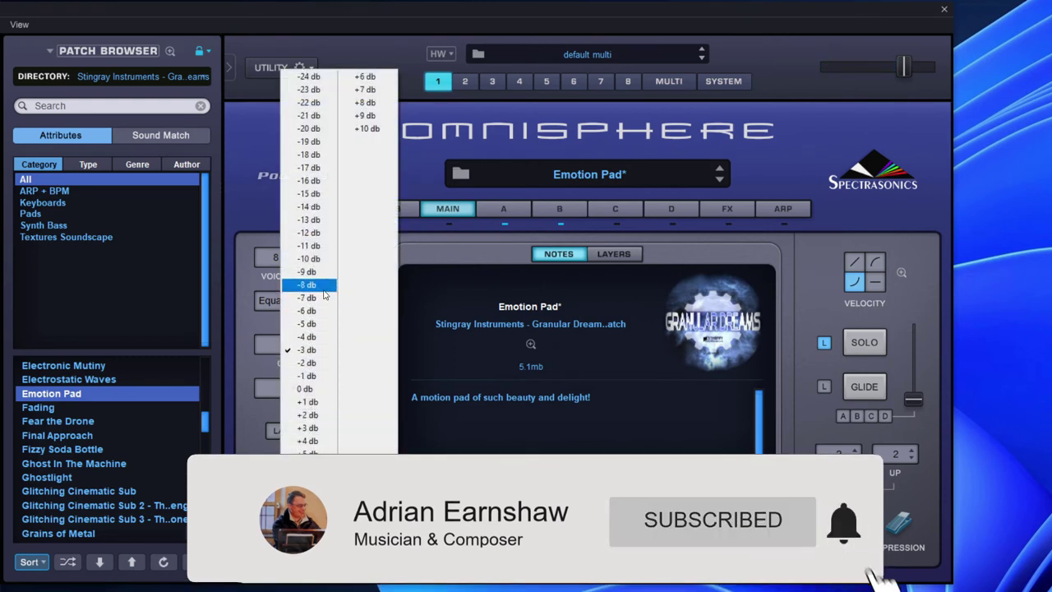
pyautogui.click(319, 259)
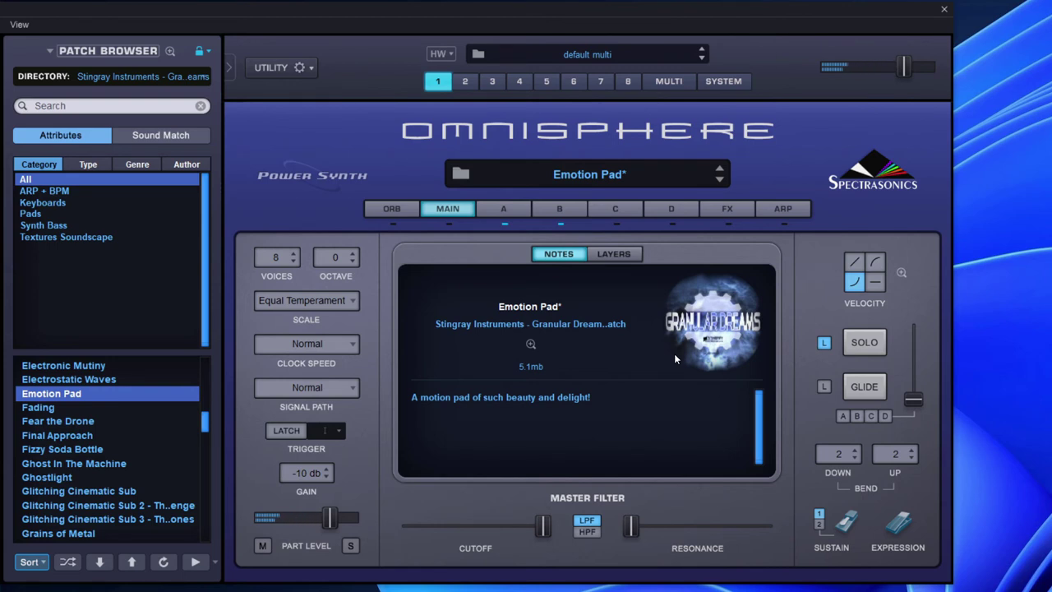
pyautogui.scroll(-5, 129, 454)
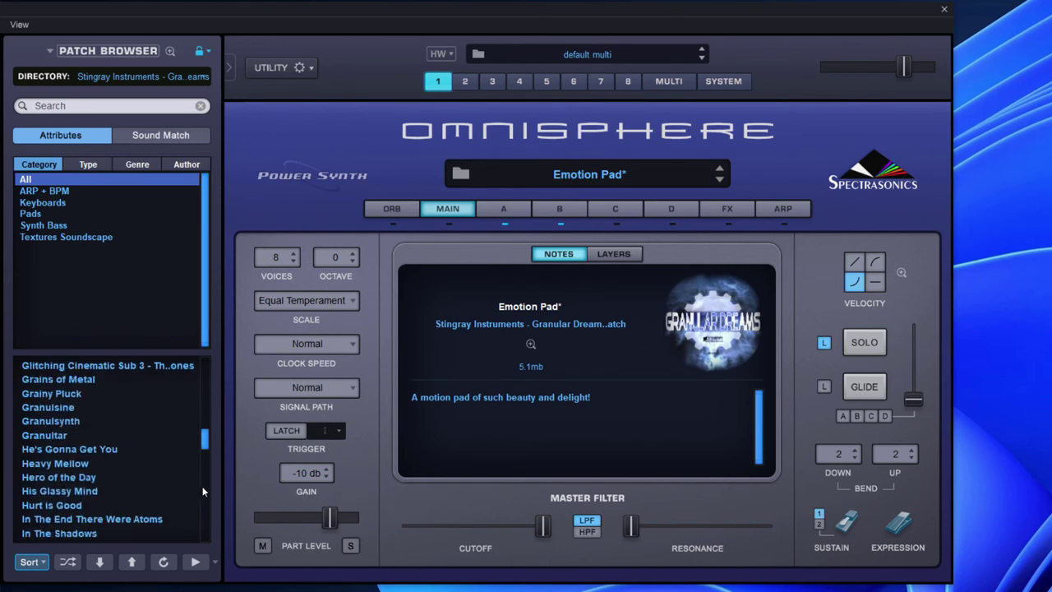
pyautogui.scroll(-1, 102, 473)
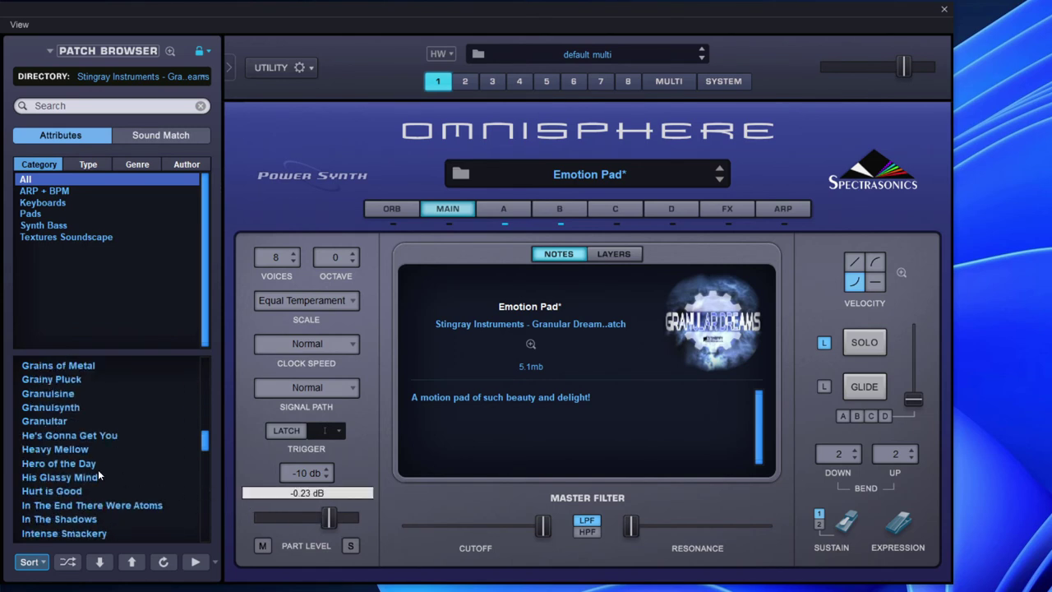
pyautogui.scroll(-3, 125, 419)
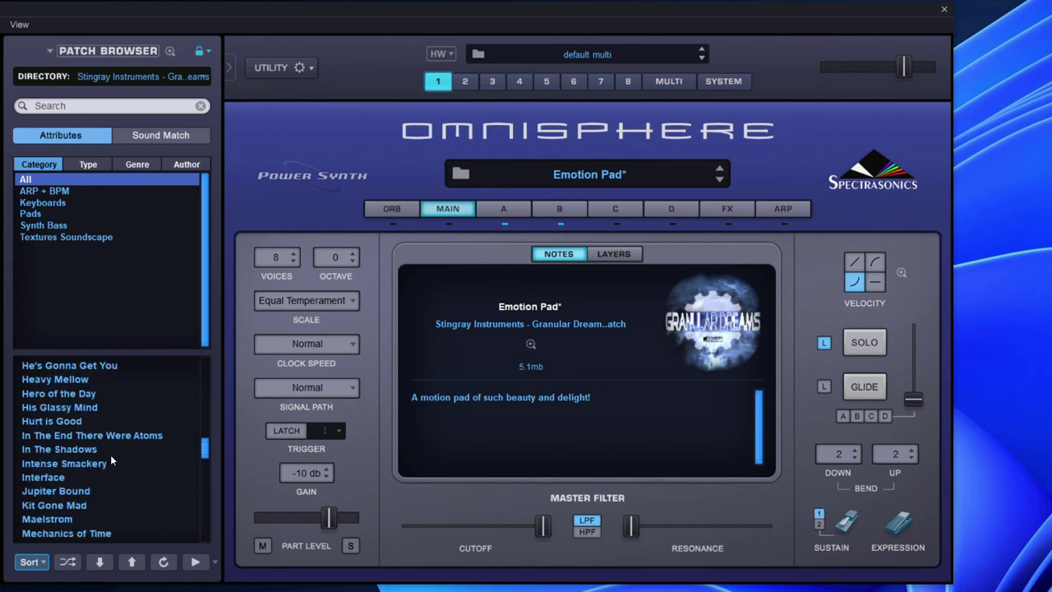
# - Load Jupiter Bound and raise its gain from -6 db to -2 db
pyautogui.click(92, 492)
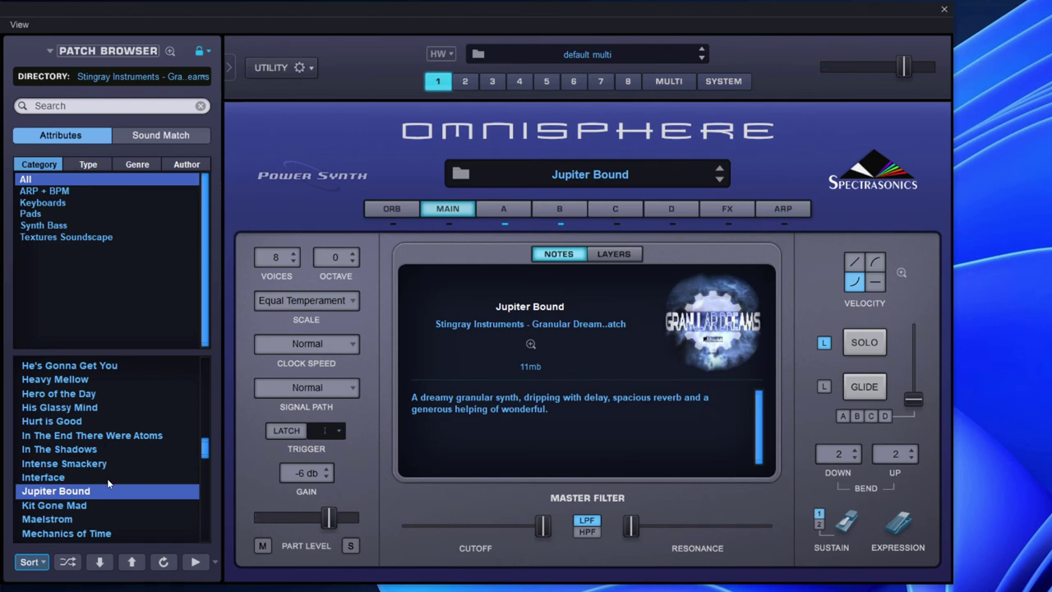
pyautogui.click(310, 478)
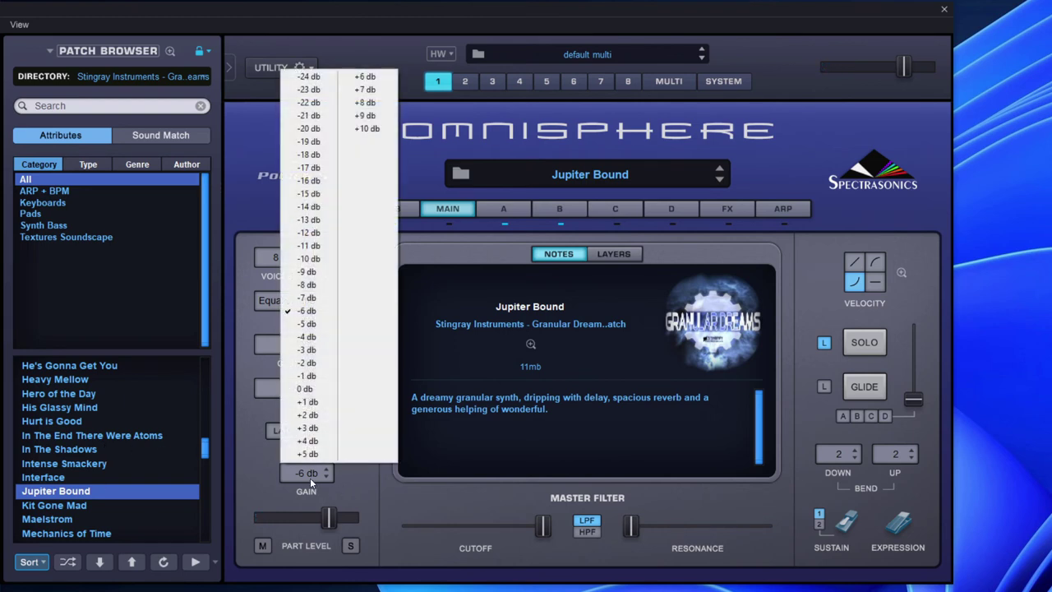
pyautogui.click(316, 362)
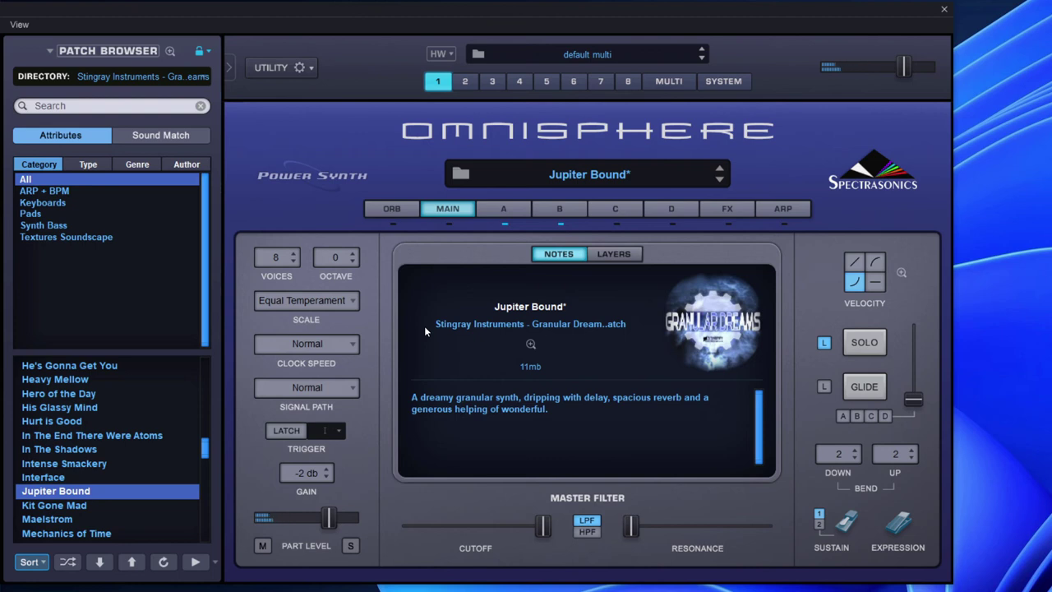
pyautogui.scroll(-5, 133, 499)
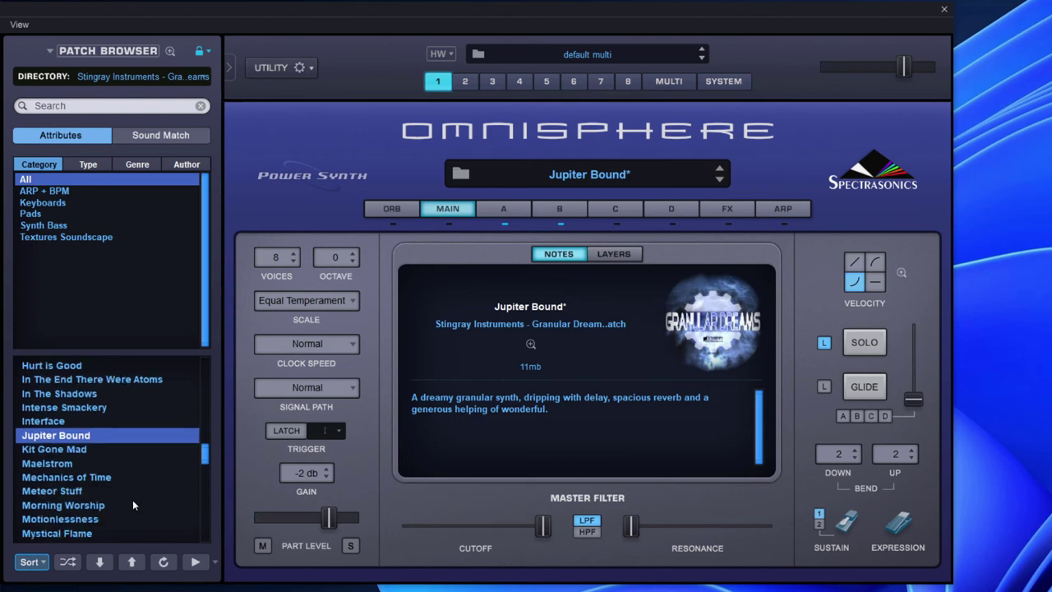
pyautogui.scroll(-1, 134, 491)
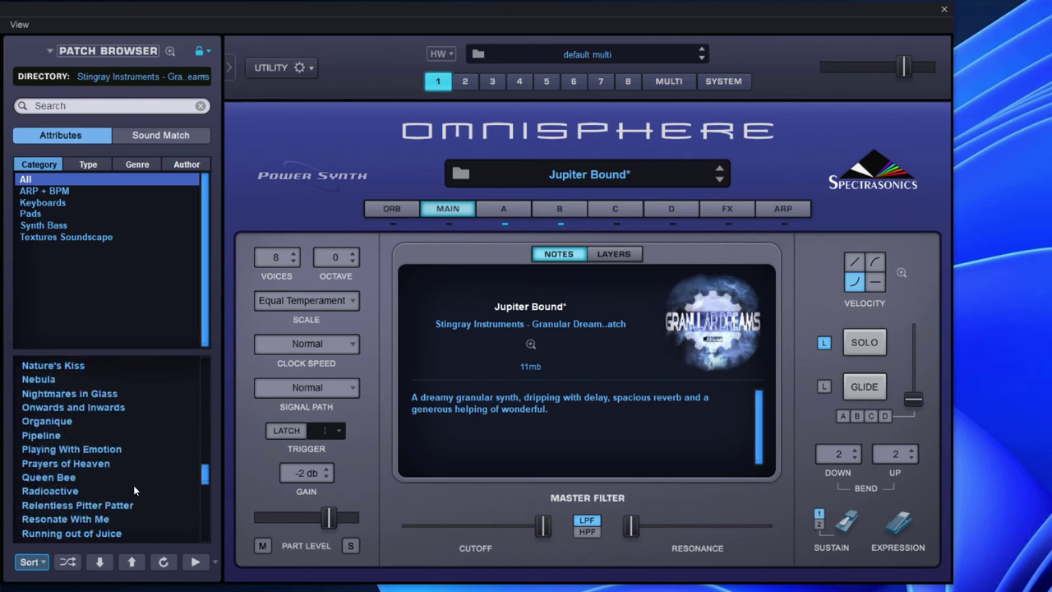
# - Load Radioactive and lower its gain from +10 db to +2 db
pyautogui.click(82, 488)
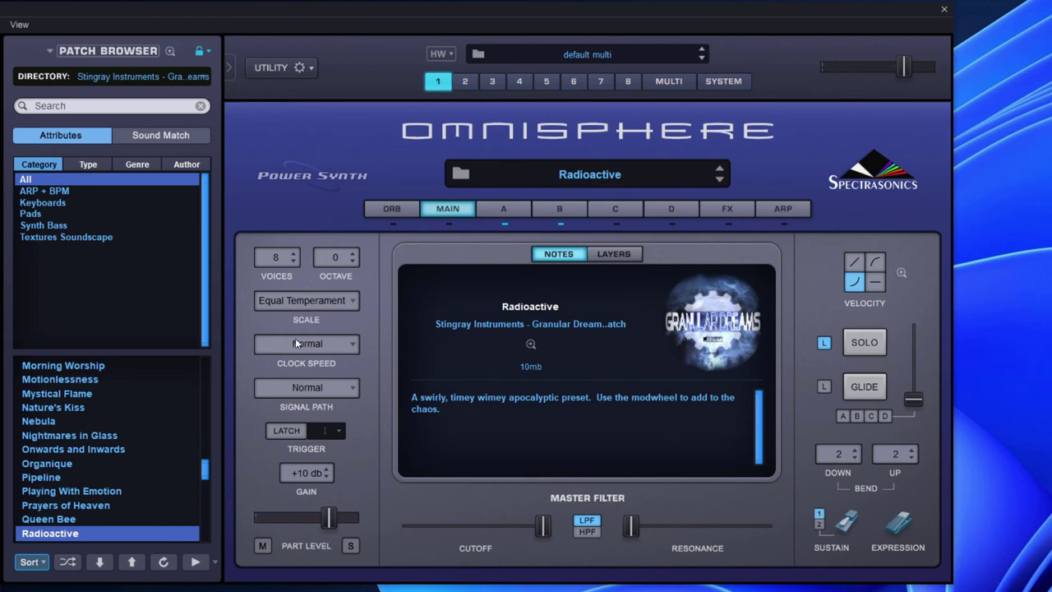
pyautogui.click(299, 478)
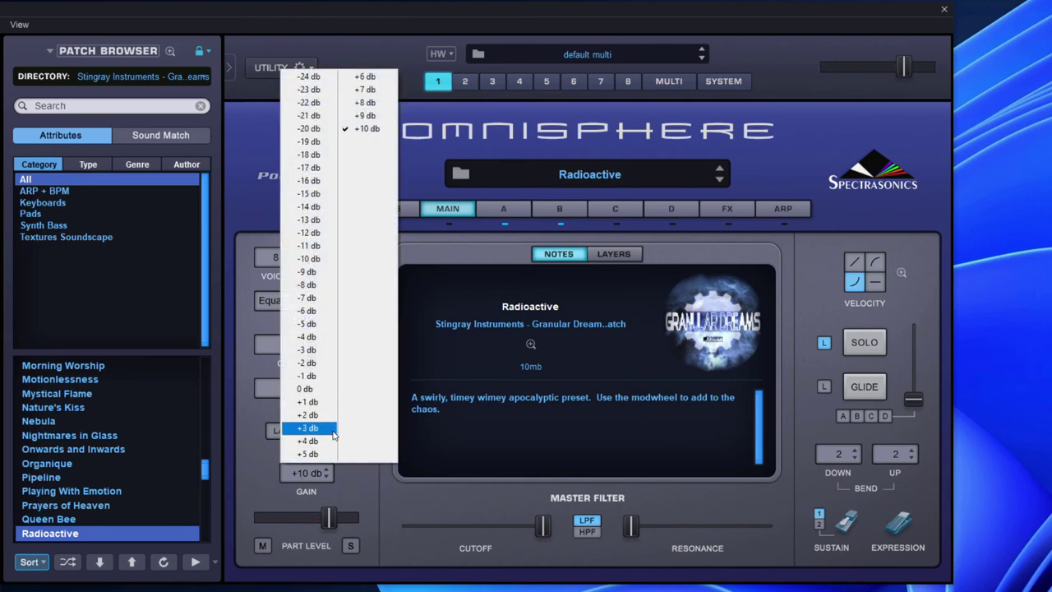
pyautogui.click(308, 430)
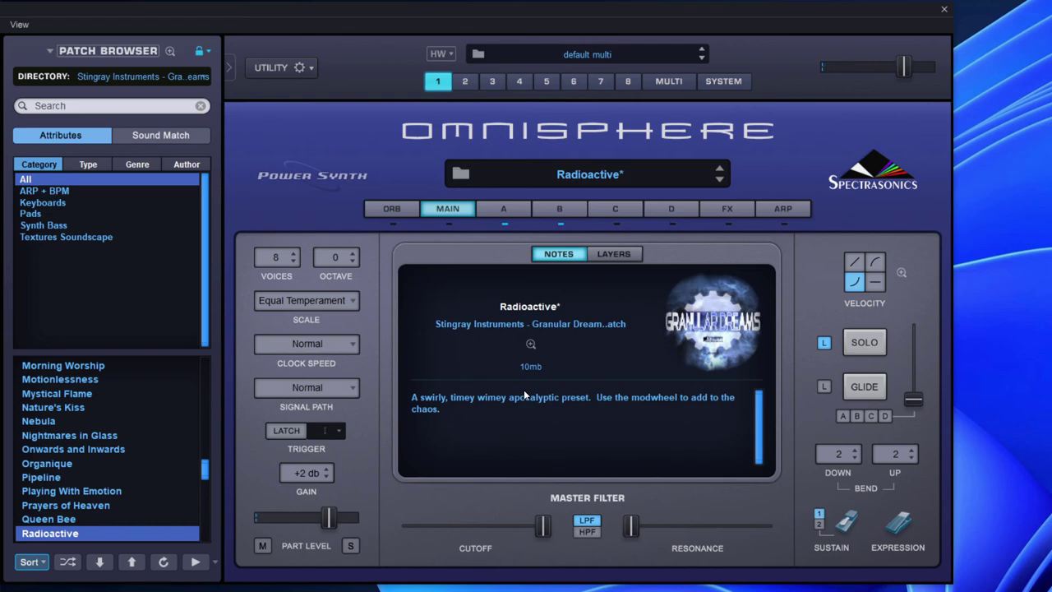
# - Check layer A's oscillator and filter settings, then return to the main overview
pyautogui.click(520, 211)
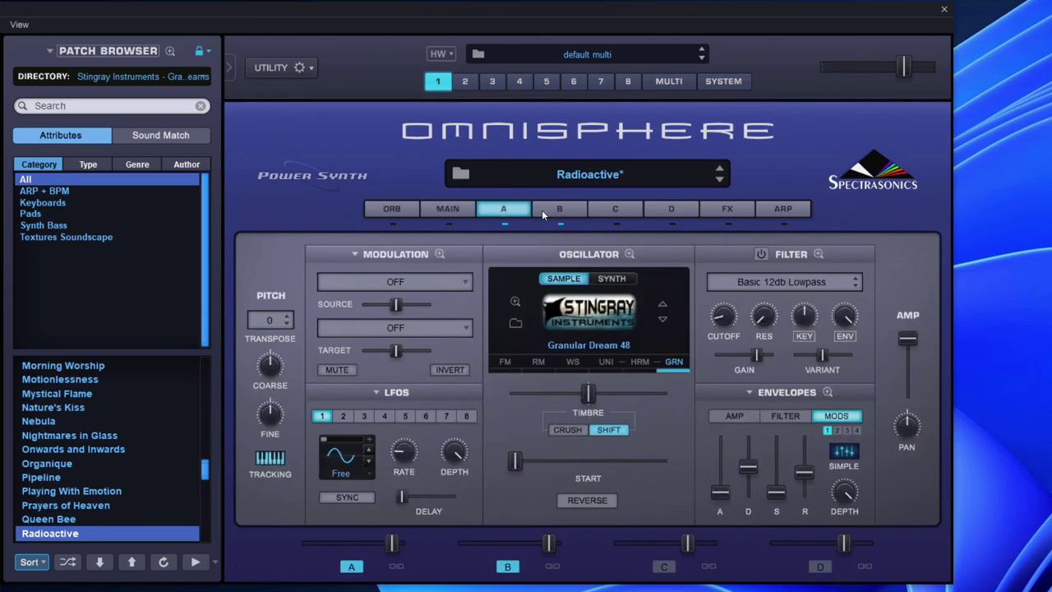
pyautogui.click(446, 210)
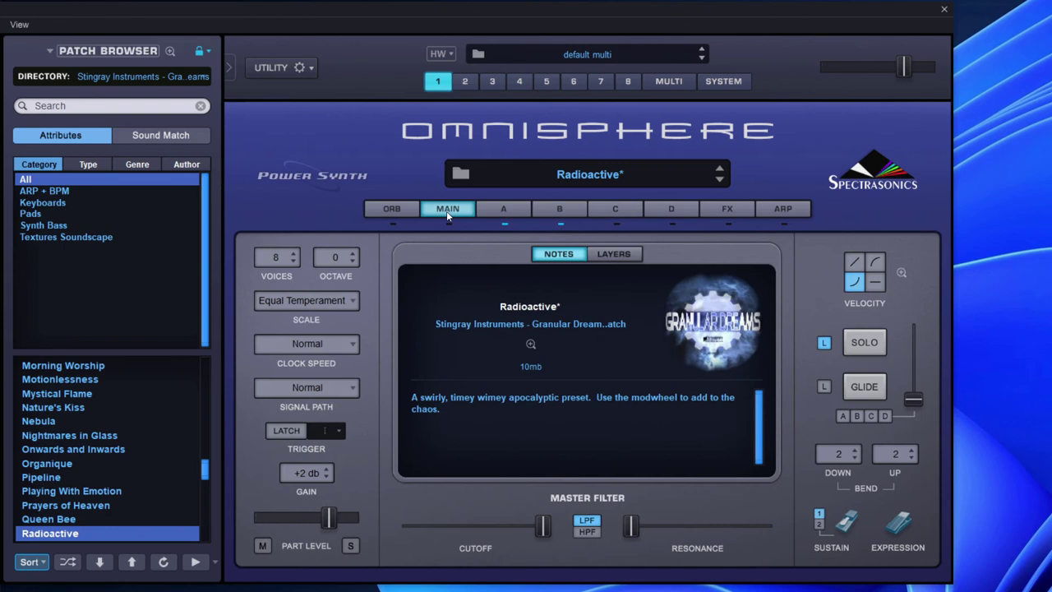
pyautogui.scroll(-4, 72, 444)
pyautogui.scroll(-3, 72, 443)
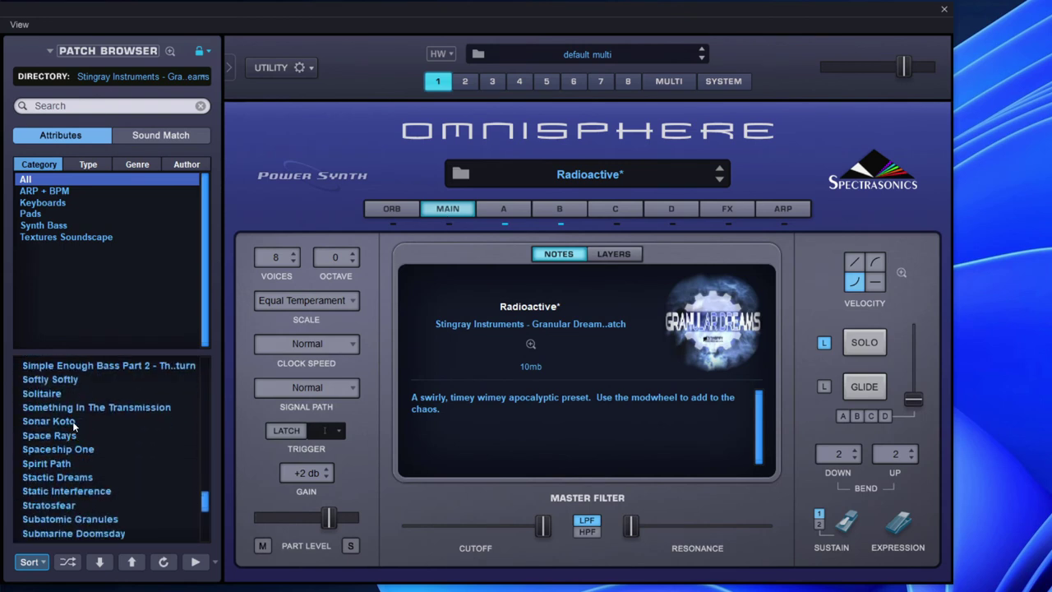
# - Load the Granular Dreams Sonar Koto patch into part 1, gain +10 db
pyautogui.click(68, 420)
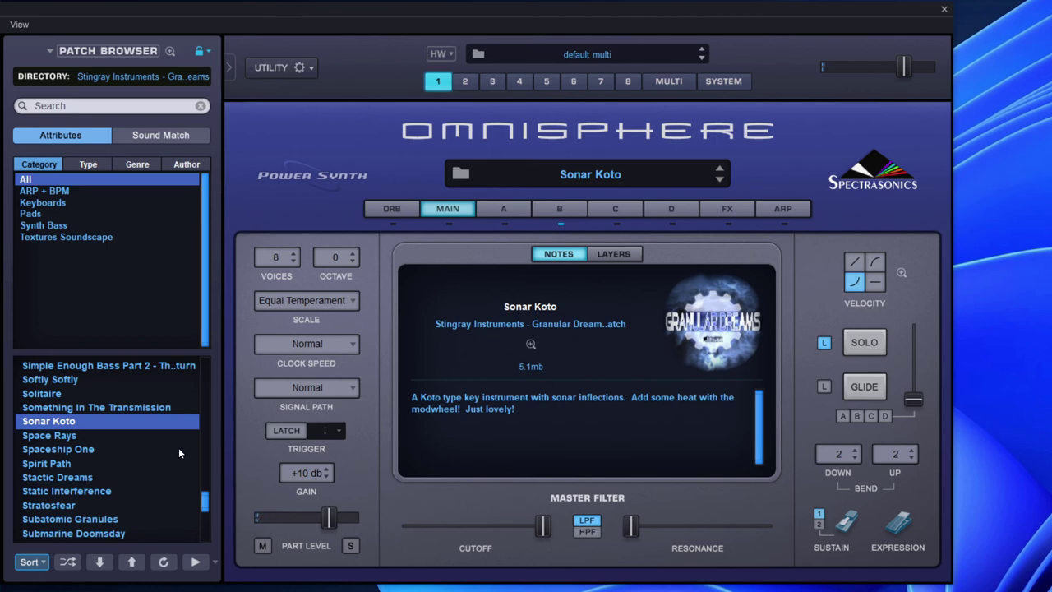
pyautogui.scroll(-4, 142, 449)
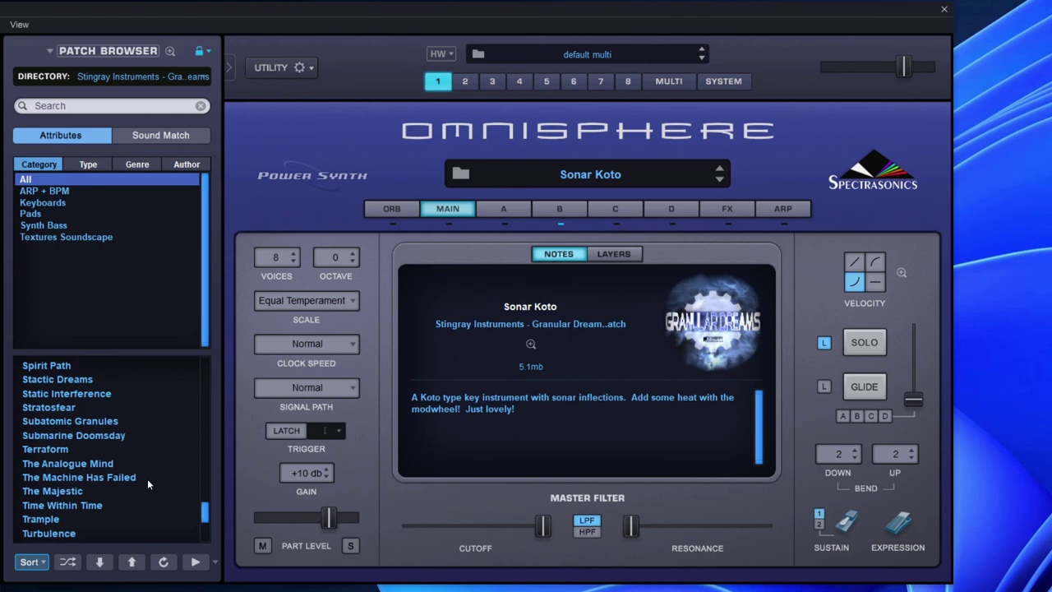
pyautogui.scroll(-1, 137, 471)
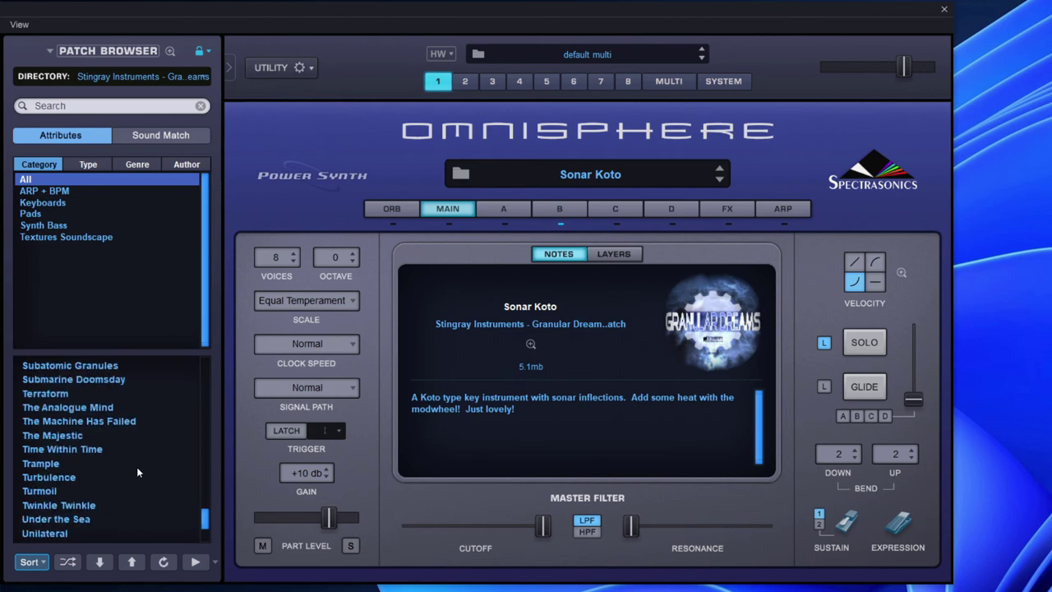
# - Load the Granular Dreams Turmoil patch into part 1, gain +6 db
pyautogui.click(85, 490)
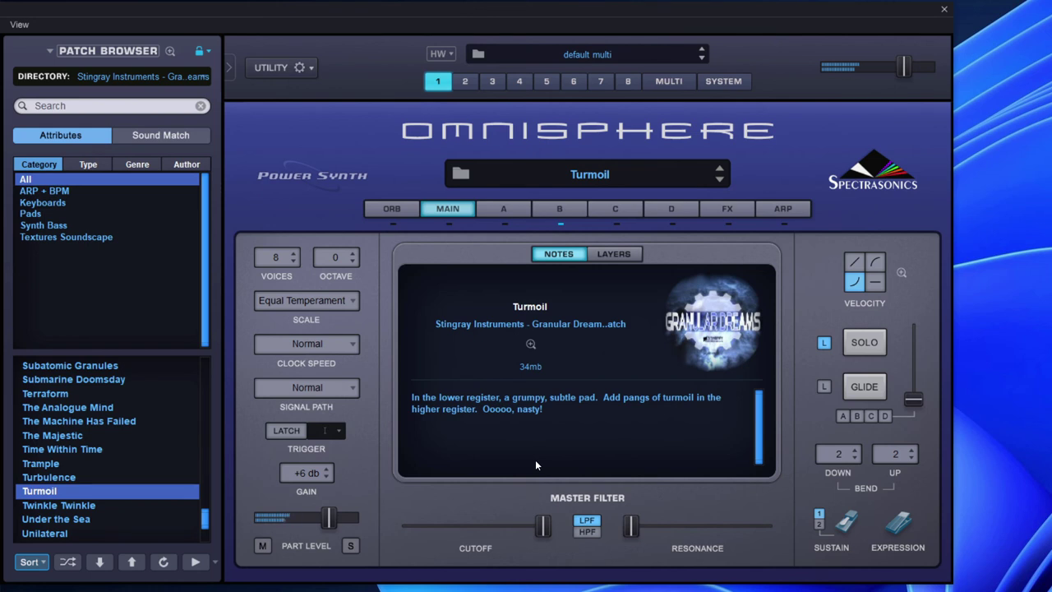
pyautogui.scroll(-3, 40, 467)
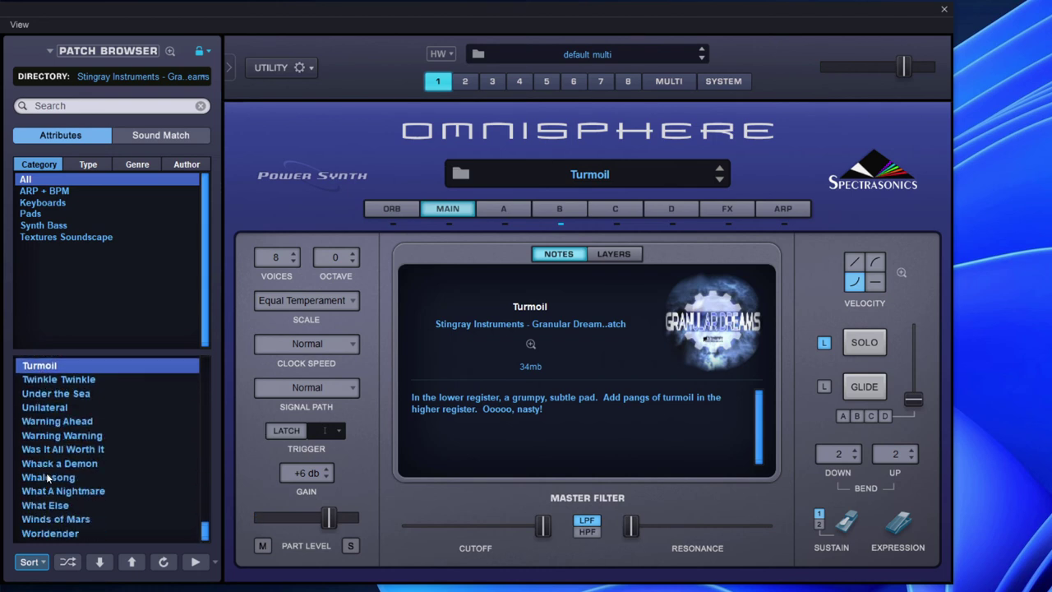
# - Load the Granular Dreams Winds of Mars patch into part 1, gain +2 db
pyautogui.click(59, 520)
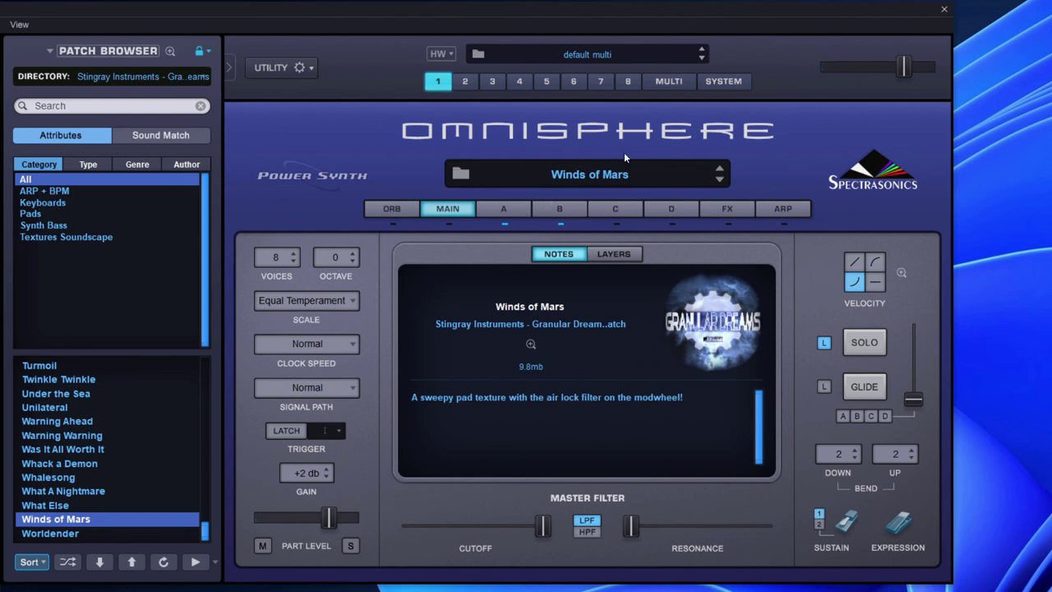
# - Select part 2, show the Multi mixer, and set part 2 to MIDI channel 1
pyautogui.click(467, 86)
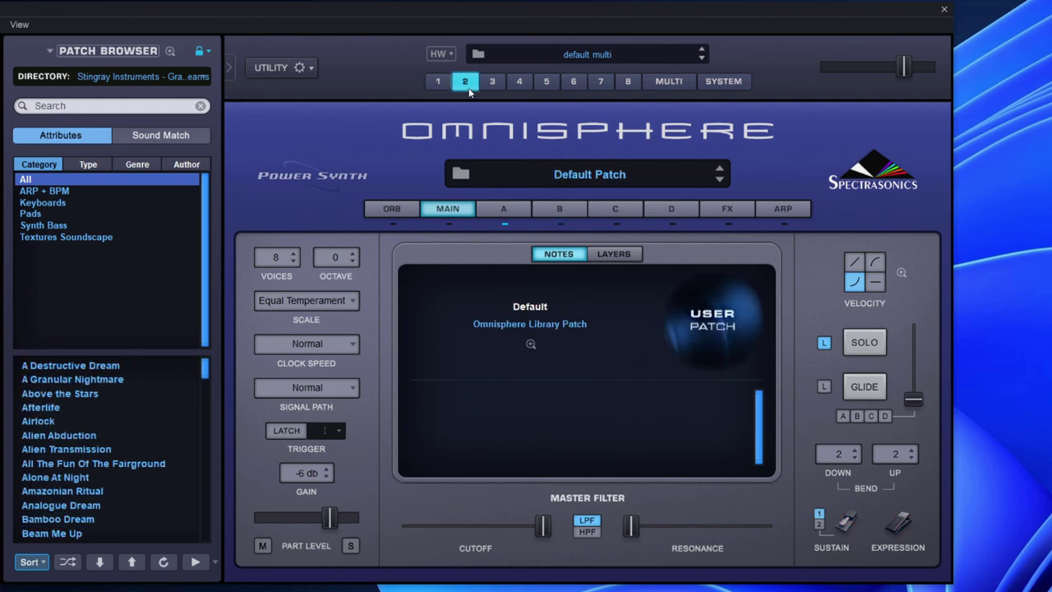
pyautogui.click(685, 86)
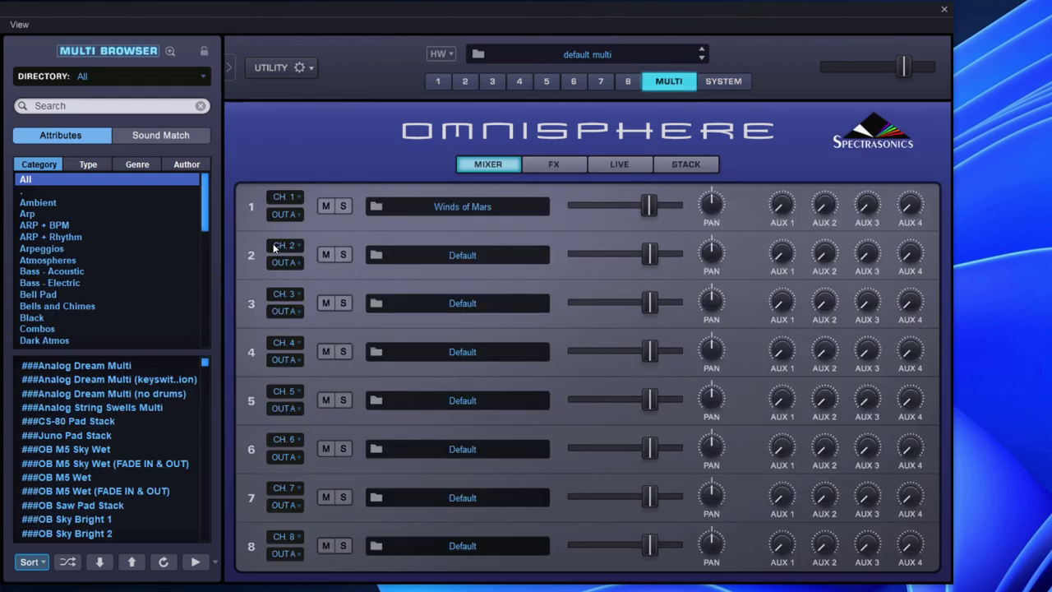
pyautogui.scroll(-1, 283, 244)
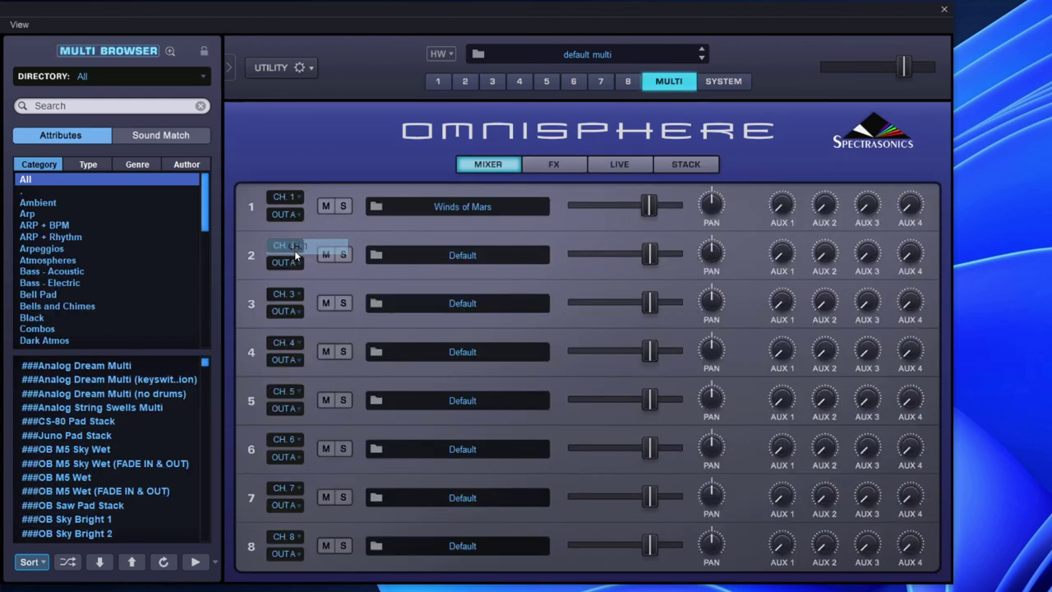
# - Load the Turbulence pad into part 2 from the Pads category, after auditioning Maelstrom
pyautogui.click(490, 257)
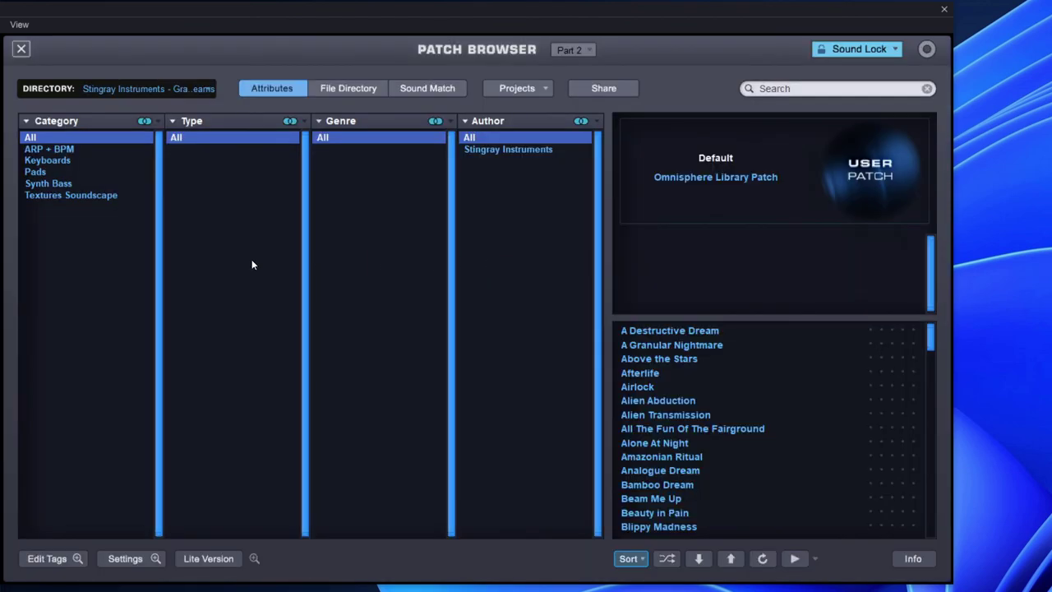
pyautogui.click(43, 175)
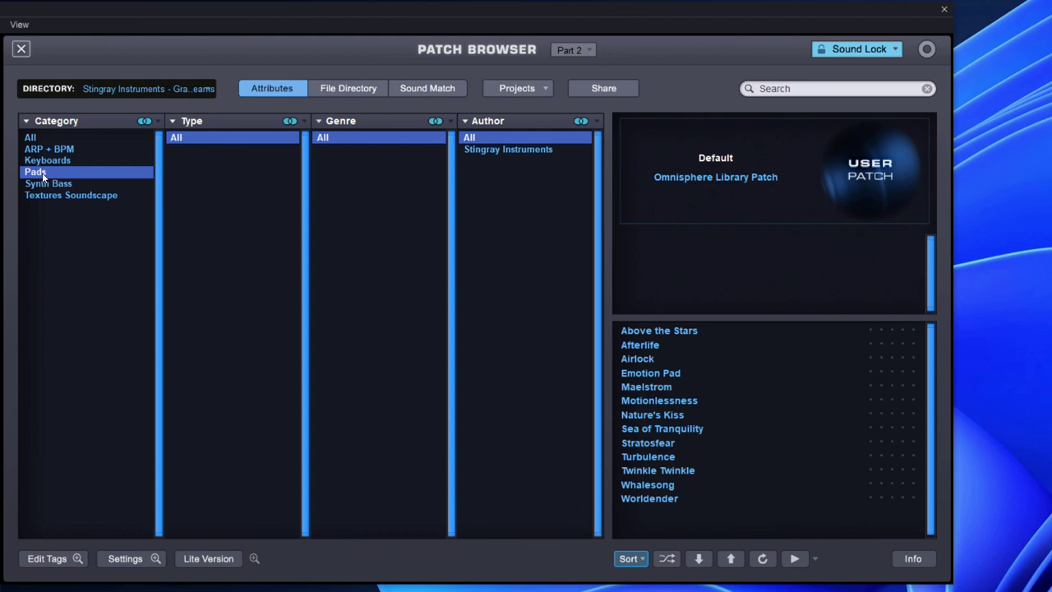
pyautogui.click(667, 388)
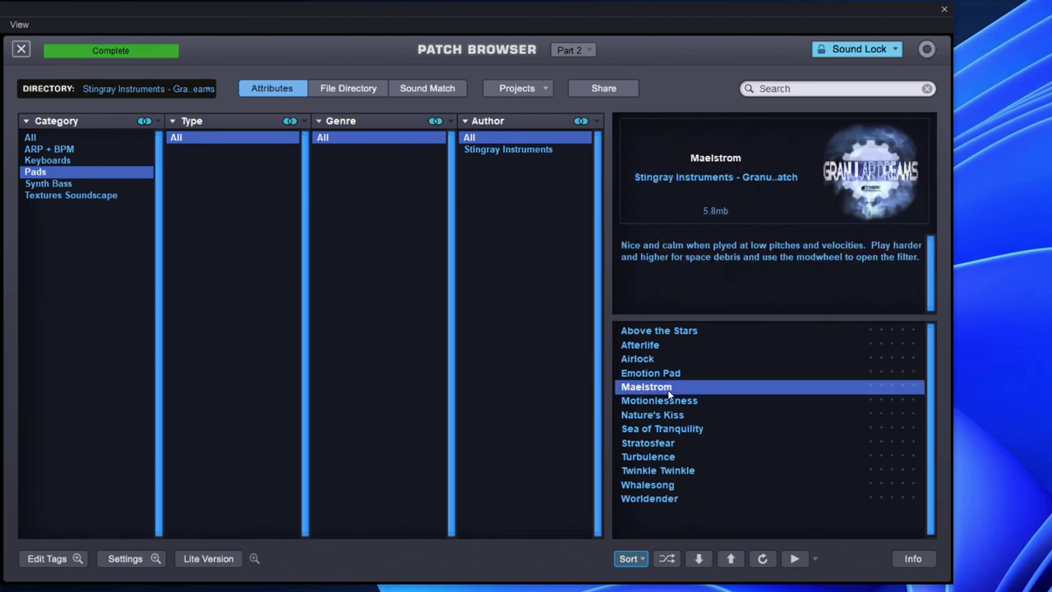
pyautogui.click(667, 458)
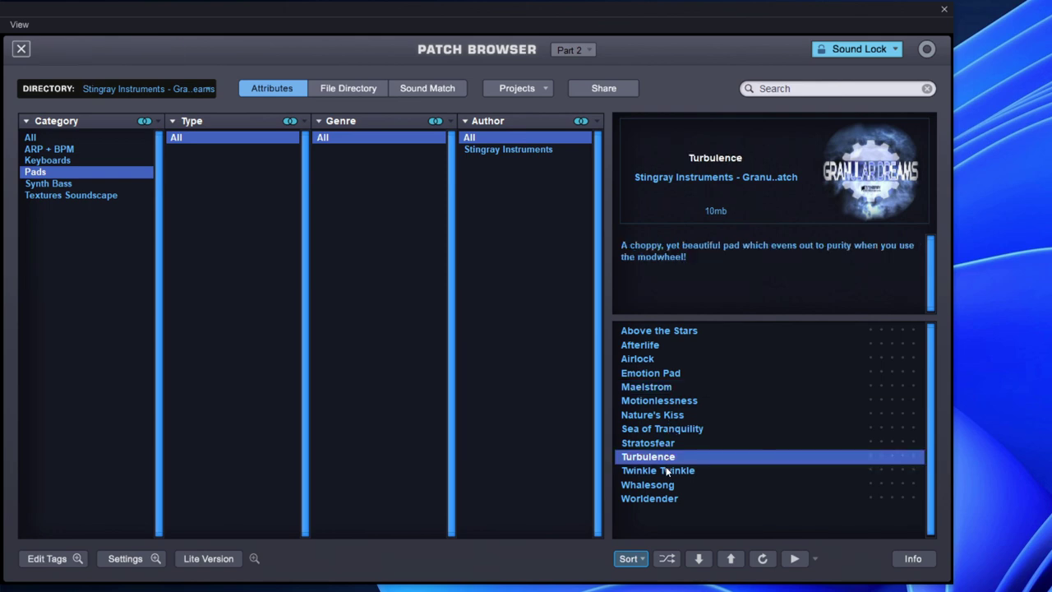
# - Unmute part 1 and pull the Winds of Mars fader down below Turbulence
pyautogui.click(21, 49)
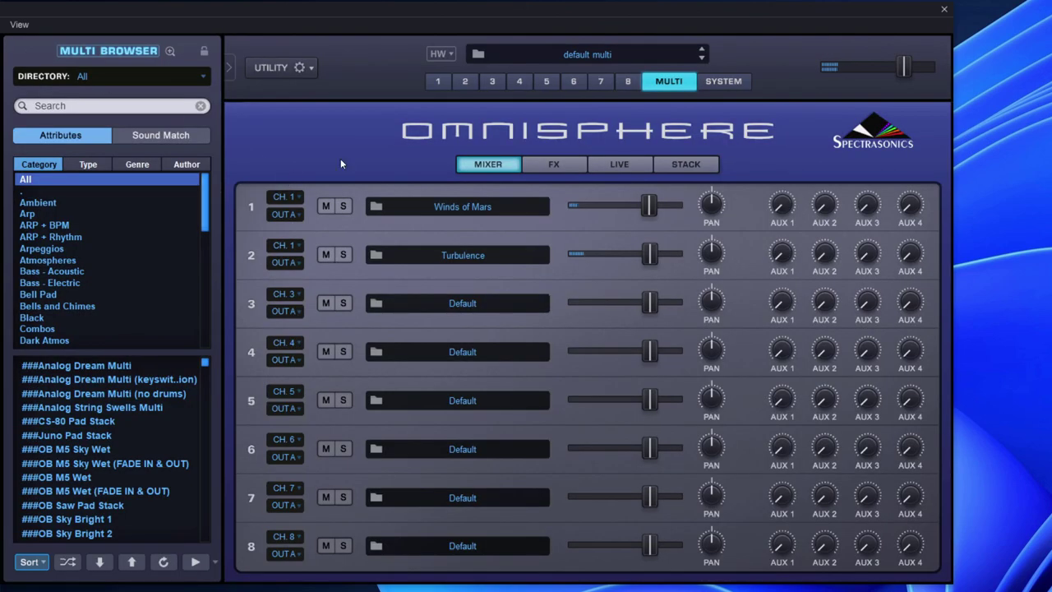
pyautogui.moveTo(649, 203); pyautogui.dragTo(629, 205)
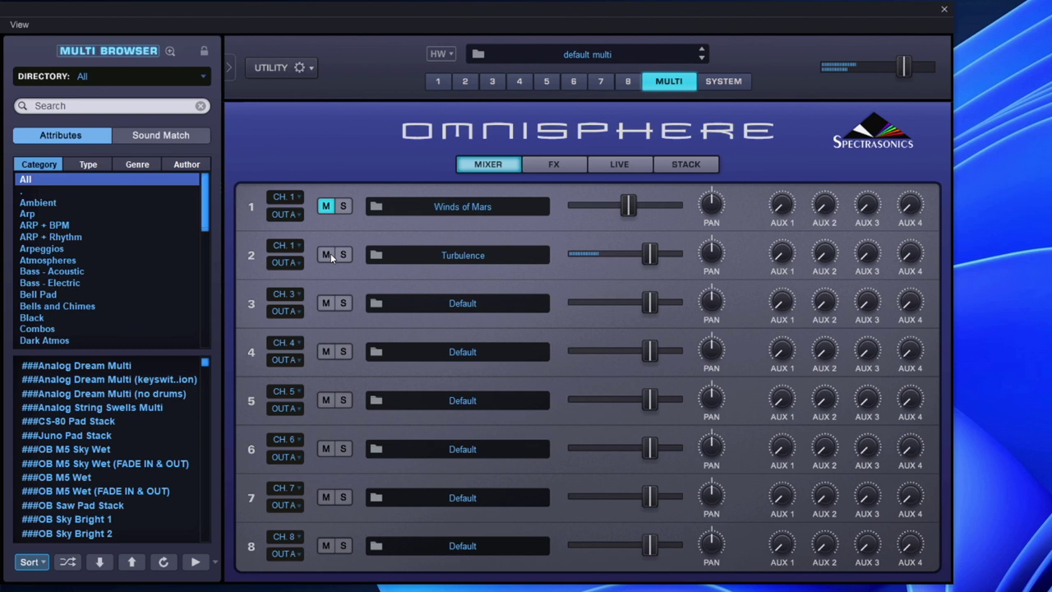
pyautogui.click(327, 208)
pyautogui.moveTo(626, 208); pyautogui.dragTo(598, 210)
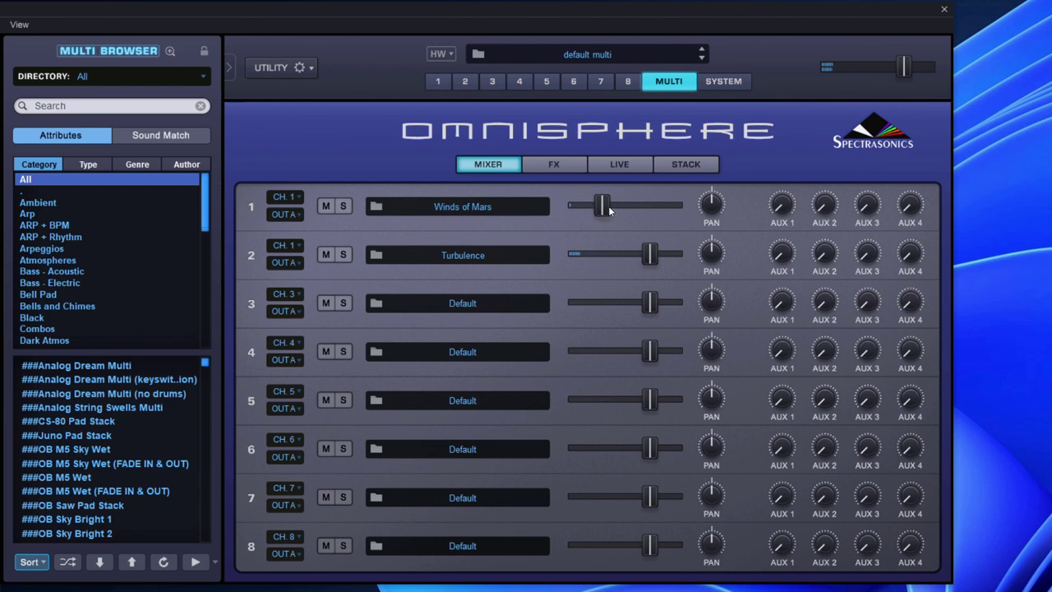
pyautogui.click(609, 211)
pyautogui.click(446, 83)
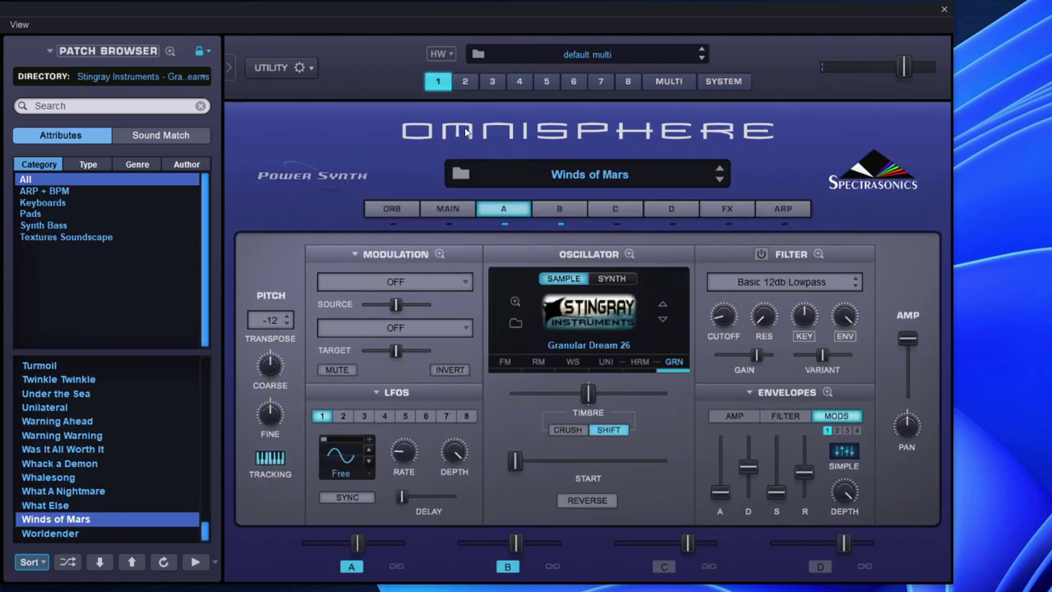